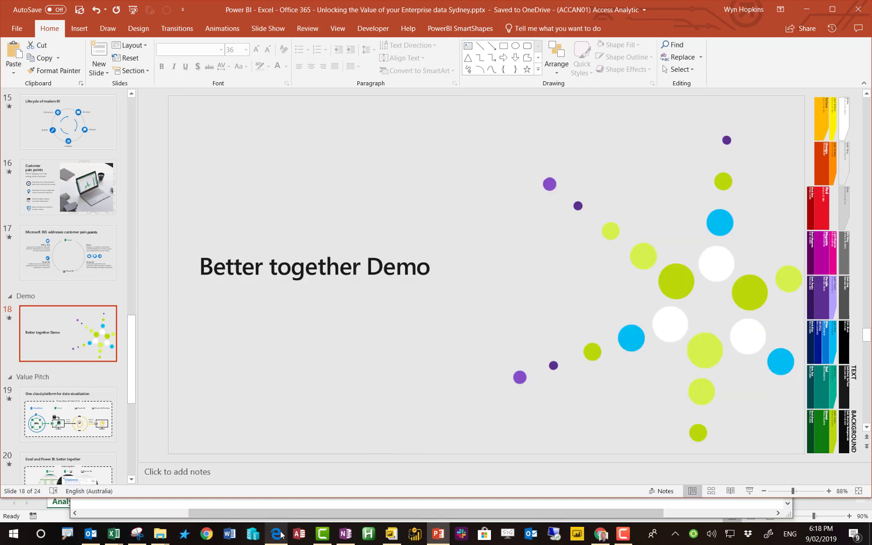
- Leave the PowerPoint 'Better together Demo' slide for the Teams window in Edge
click(277, 533)
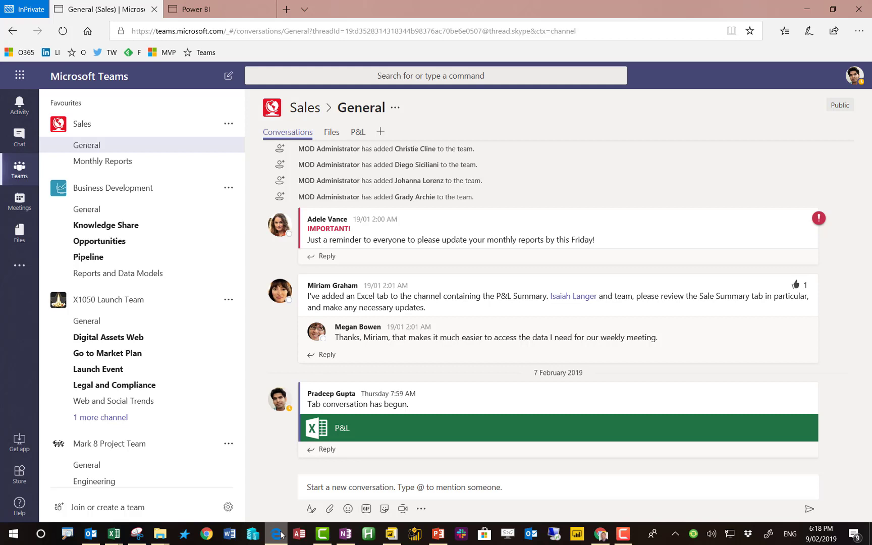
- Open the P&L workbook tab and flip between the Fixed Costs and Financial Summary sheets
click(85, 125)
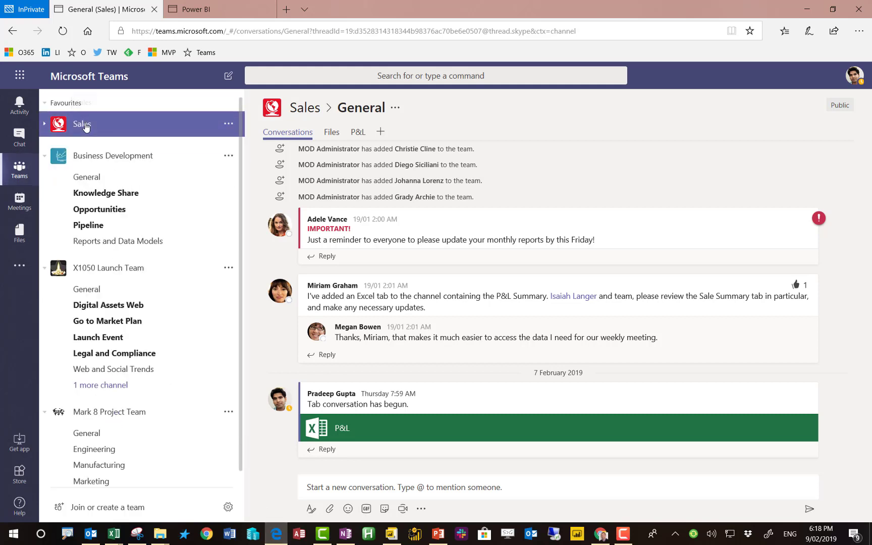
click(85, 126)
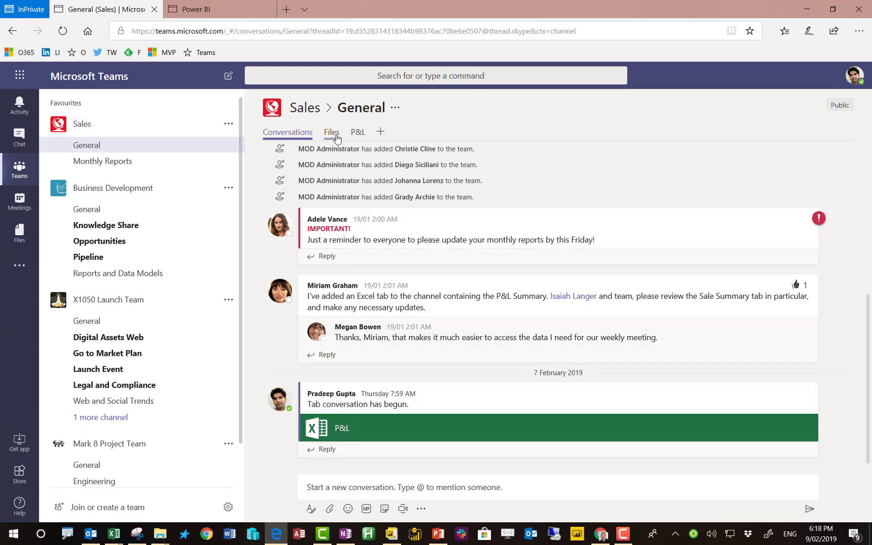
click(358, 134)
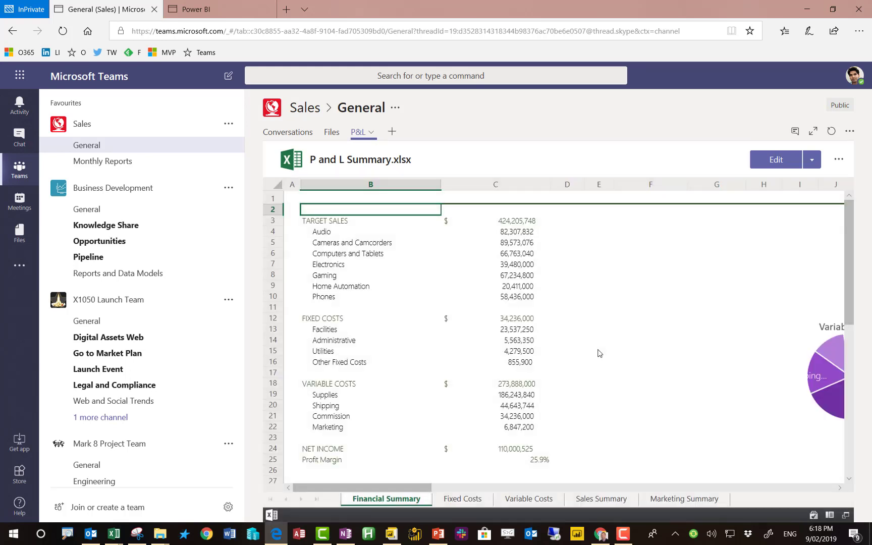
click(462, 499)
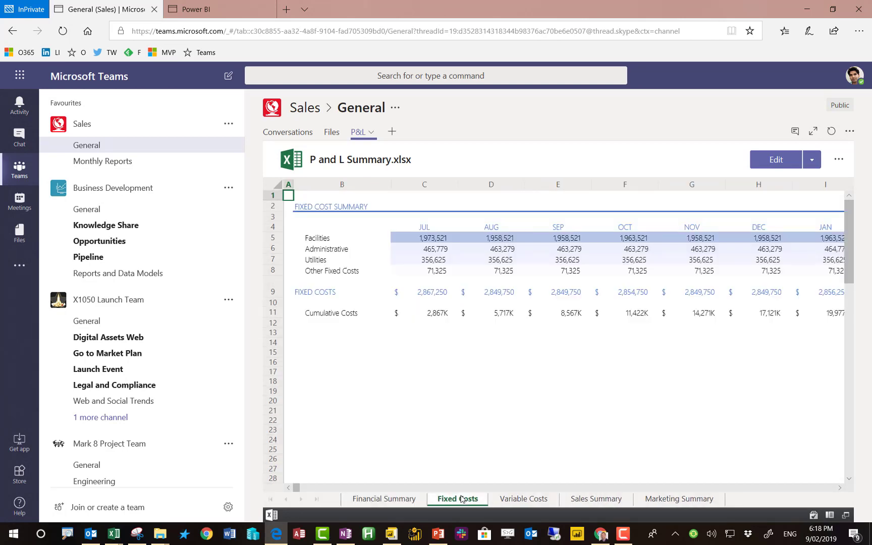
click(407, 501)
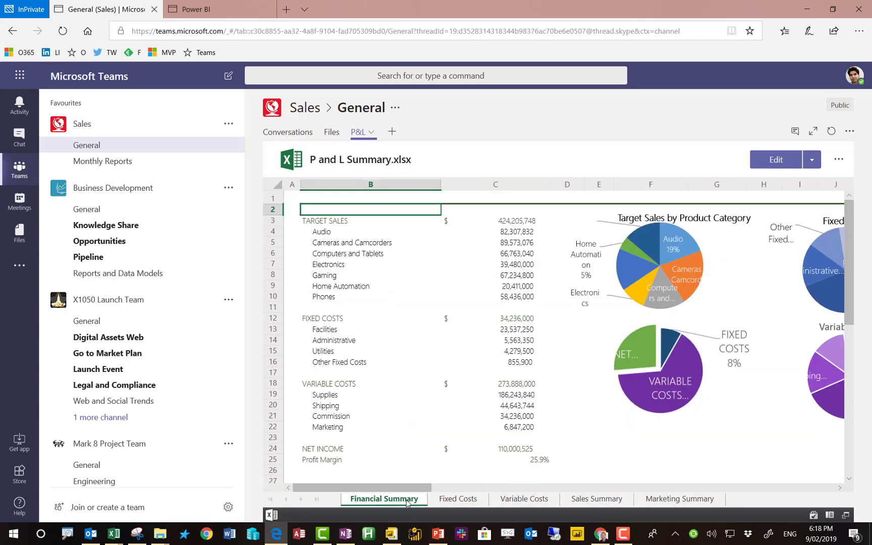
- Review the workbook's Edit choices and cell C17, then go to the Monthly Reports channel
click(816, 160)
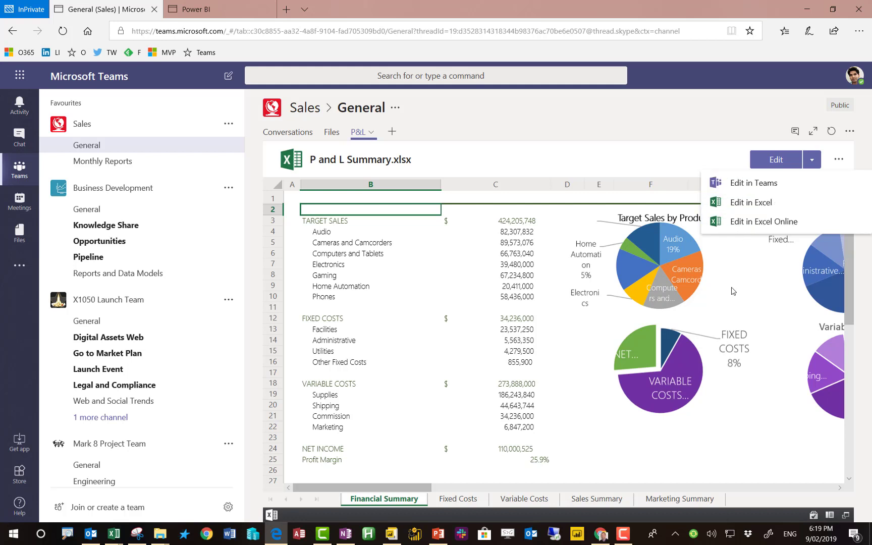
click(507, 374)
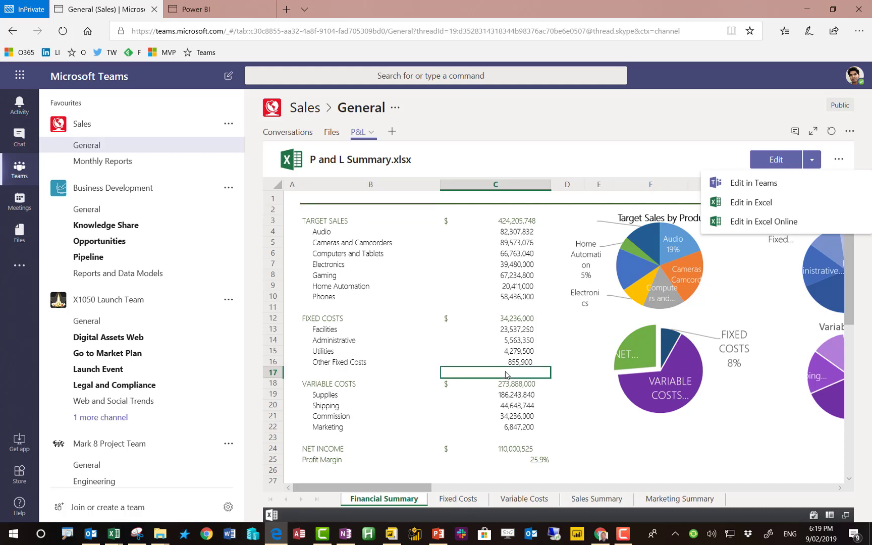
click(145, 167)
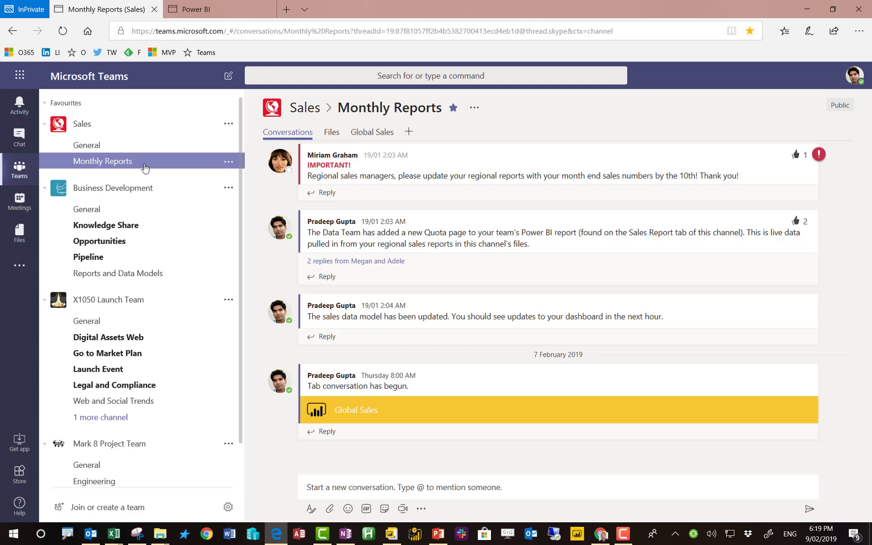
- Browse the Monthly Reports files: USA Sales.xlsx, UK Sales.xlsx and Turkey Sales.xlsx
click(328, 140)
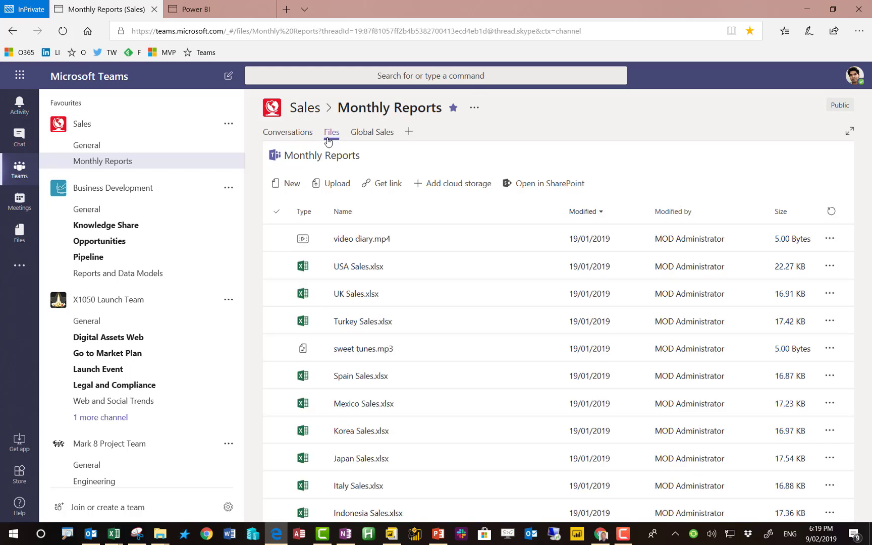
click(360, 267)
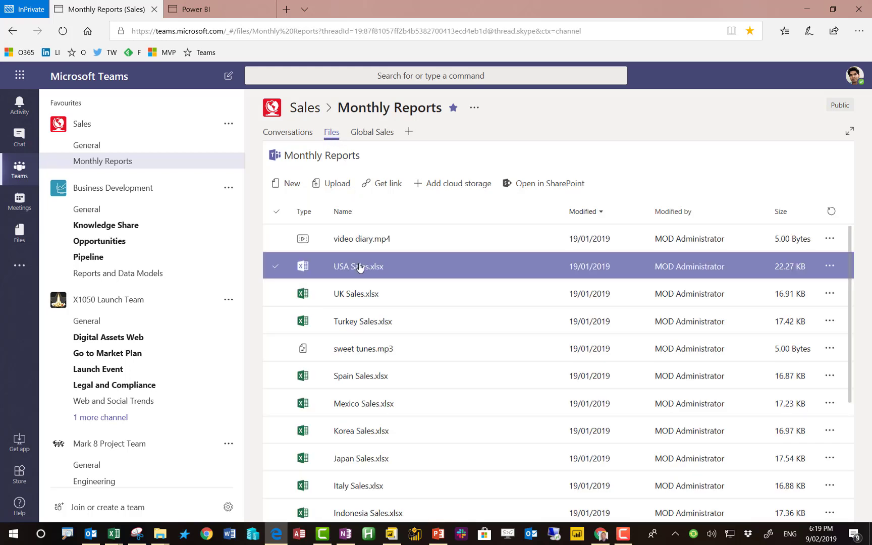
click(359, 295)
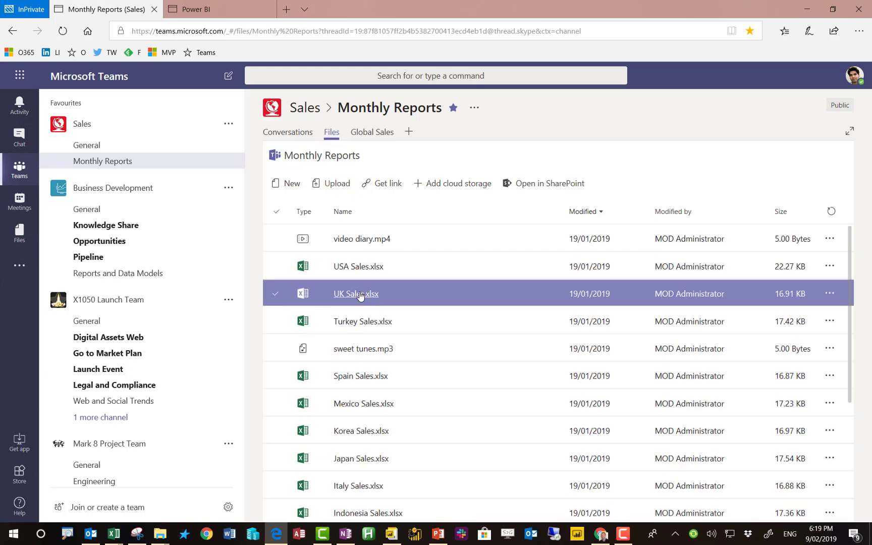
click(365, 327)
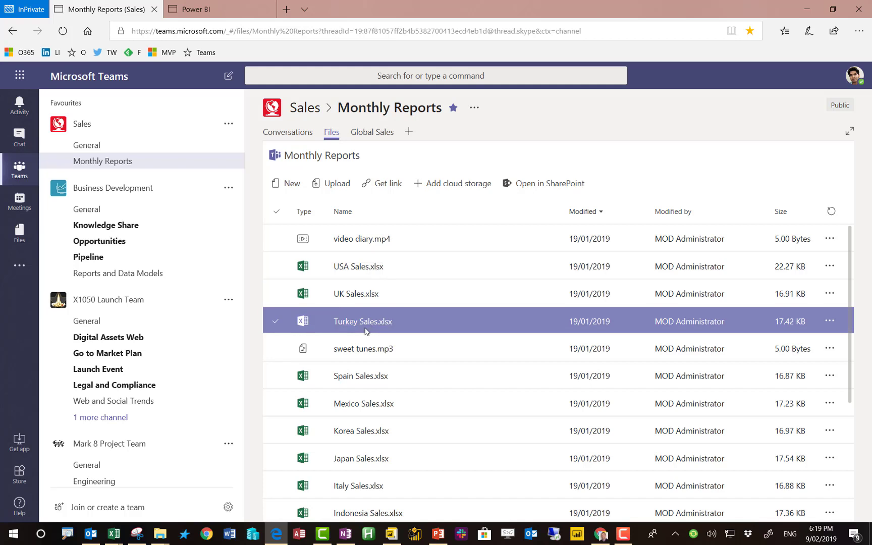
- Select sweet tunes.mp3, video diary.mp4 and UK Sales.xlsx, then view the Global Sales report
click(357, 349)
click(359, 239)
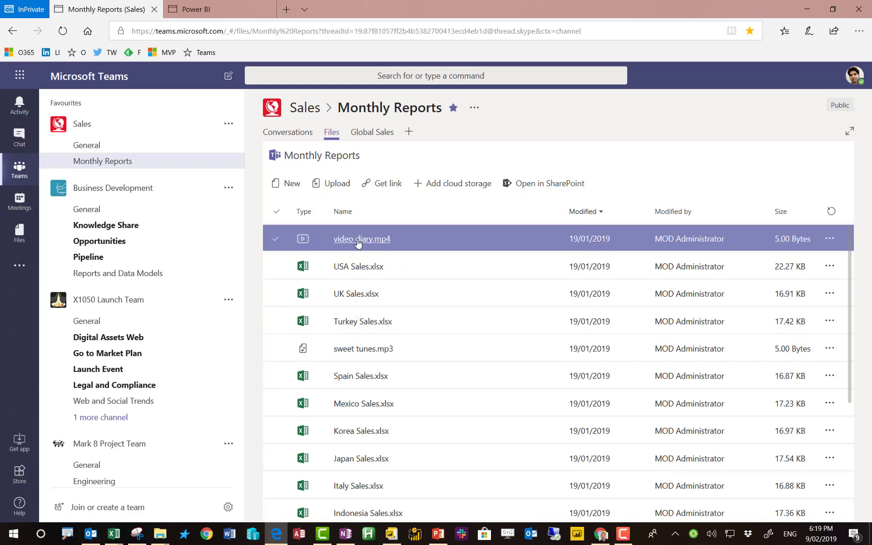
click(373, 293)
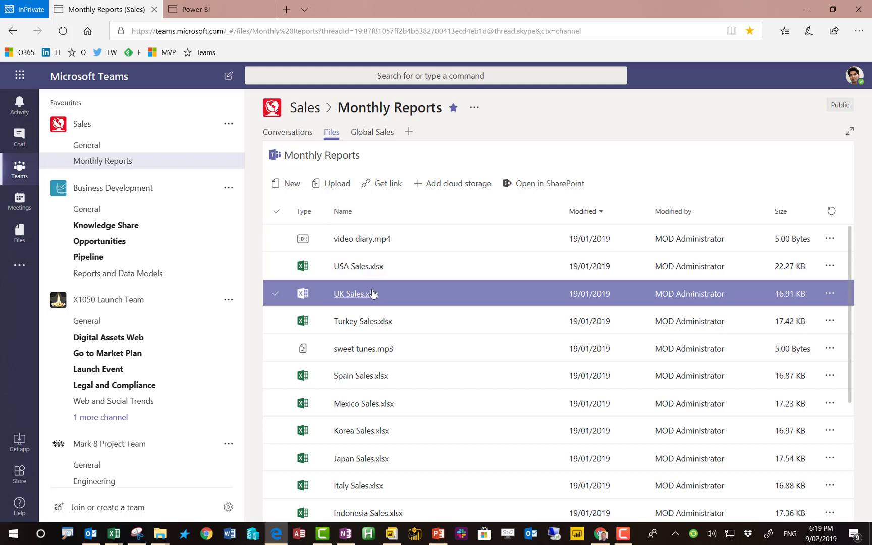
click(369, 134)
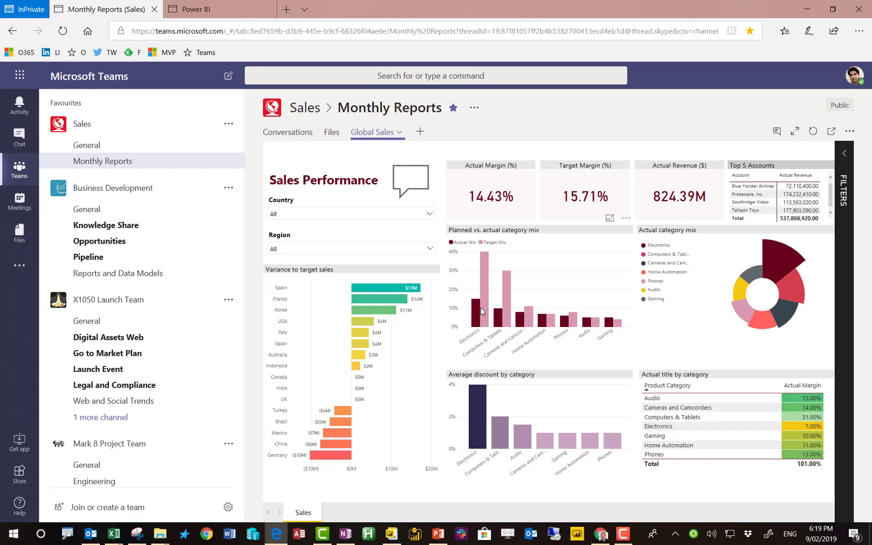
click(484, 313)
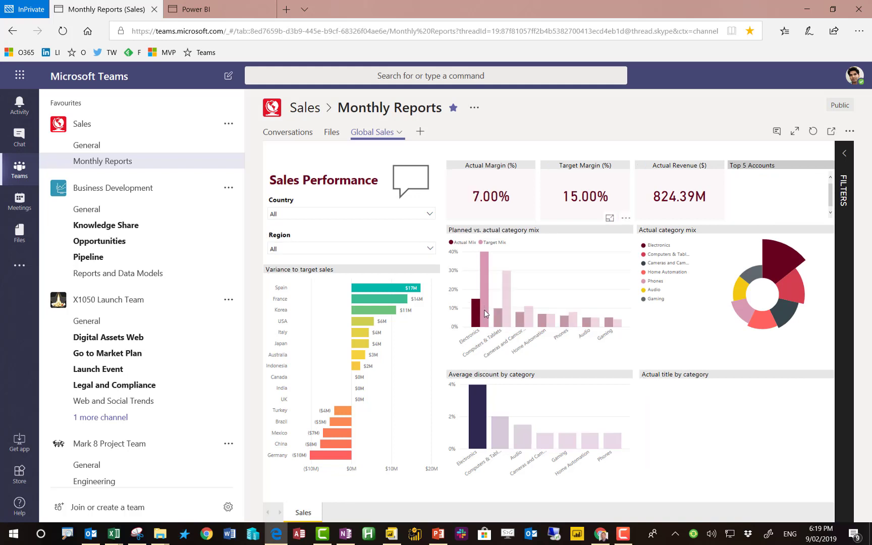
click(501, 434)
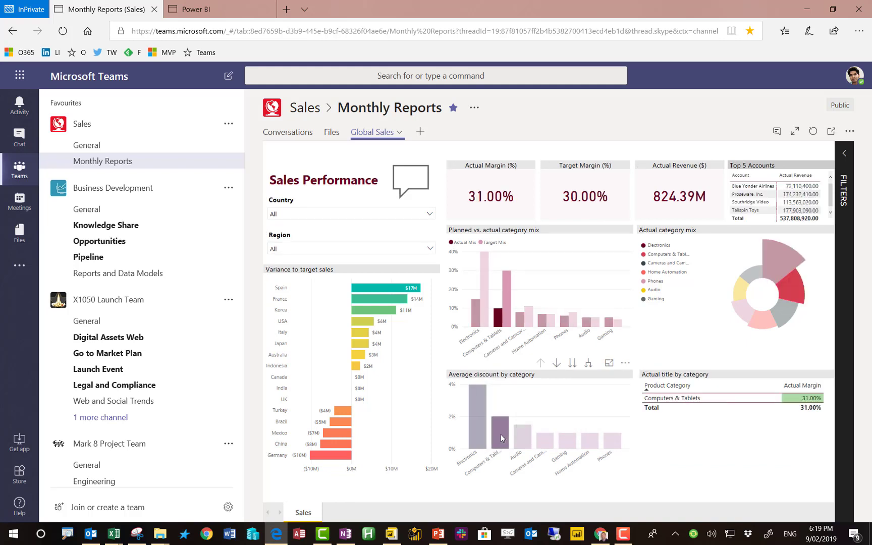
click(500, 434)
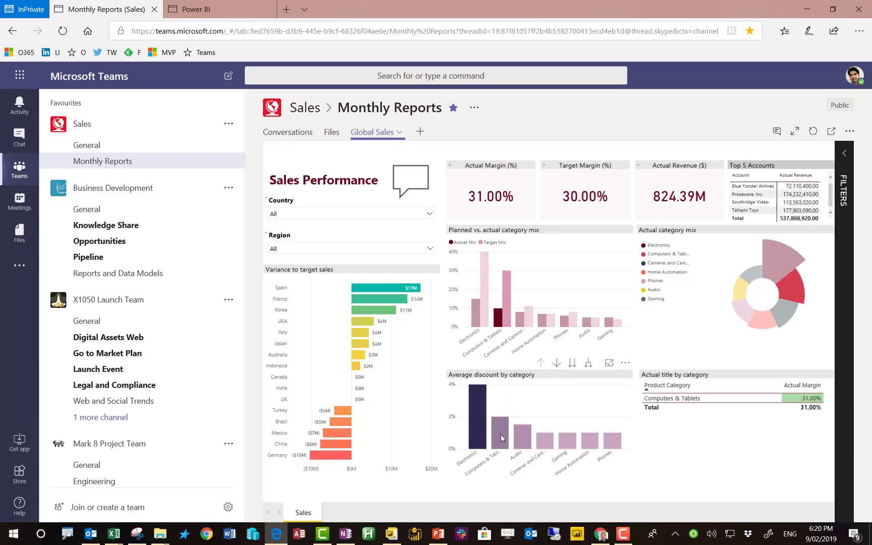
- Open the report on the Power BI website, cross-filter to Electronics, and try Q&A
click(831, 133)
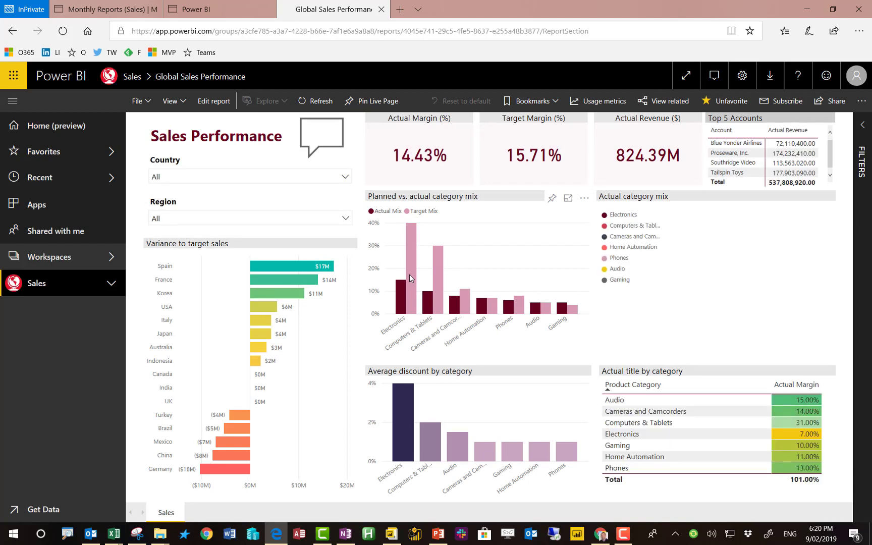
click(409, 274)
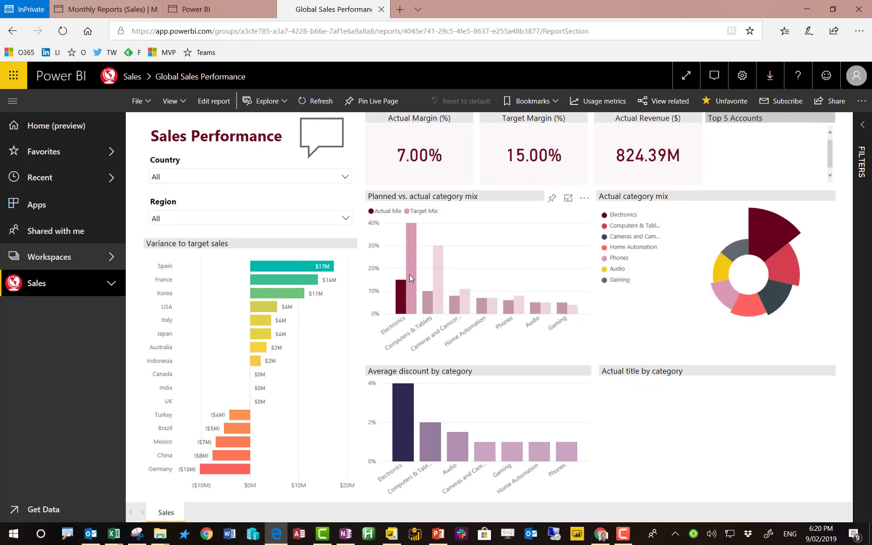
click(325, 142)
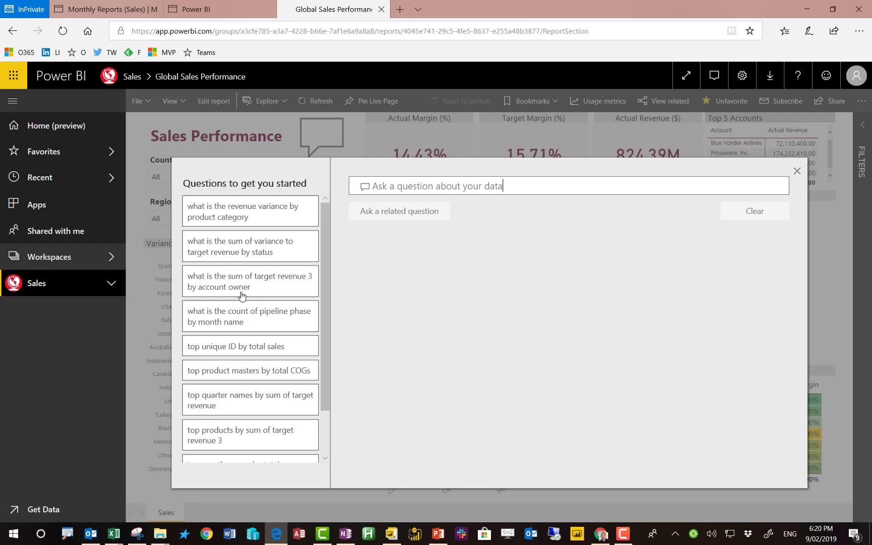
click(797, 171)
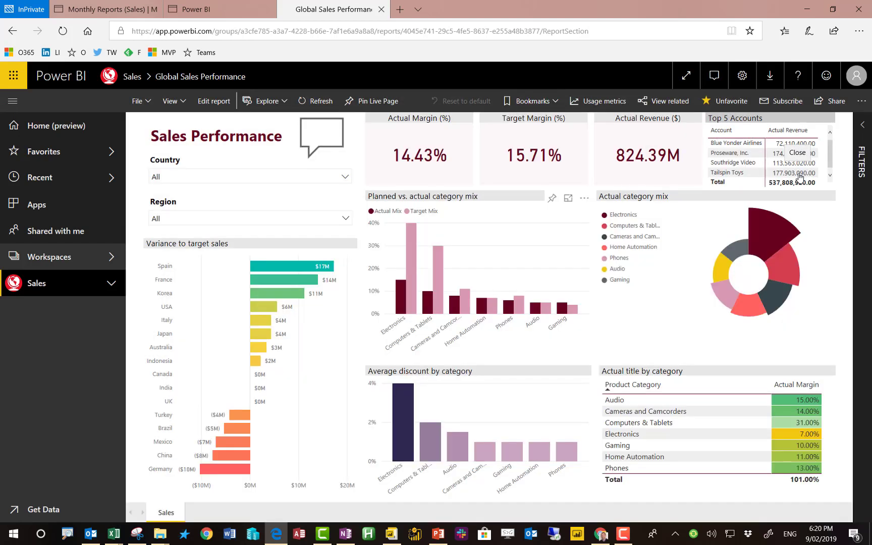
- Export the report with Analyze in Excel and open the downloaded Sales Performance Data connection file
click(861, 101)
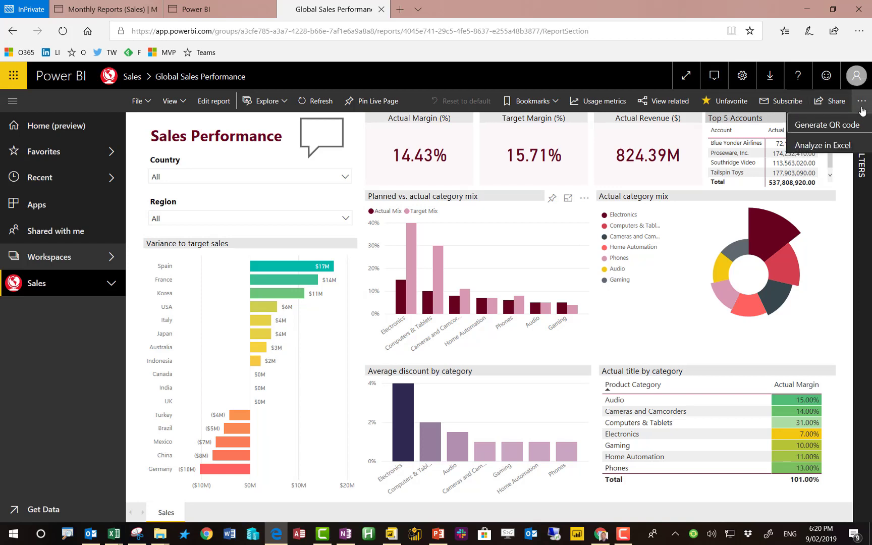
click(824, 146)
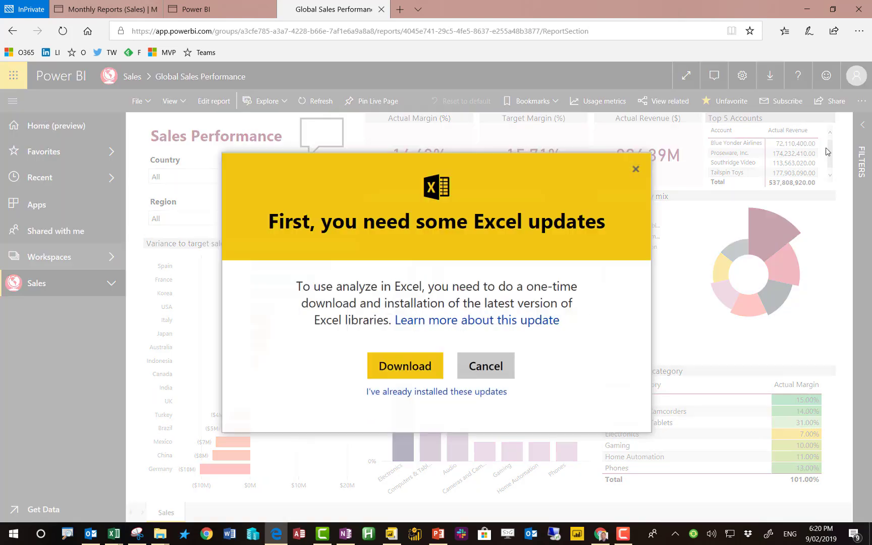
click(448, 391)
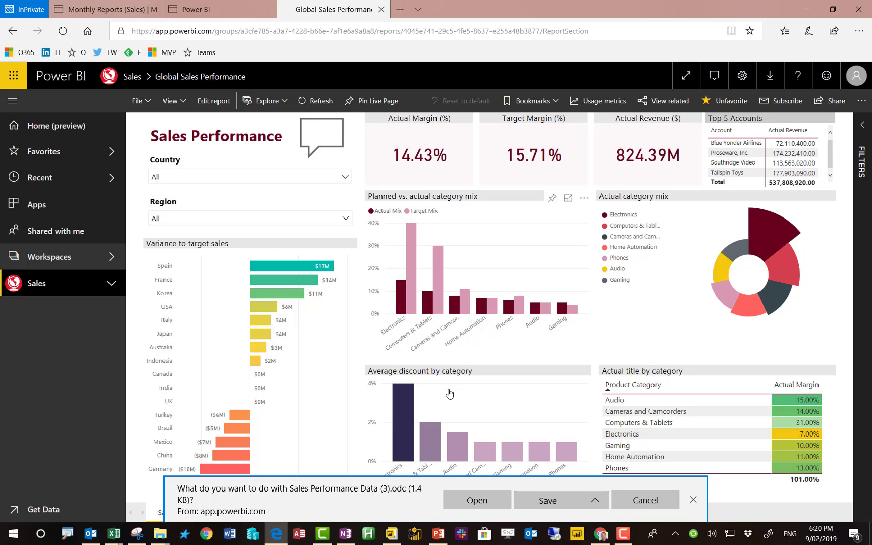
click(475, 500)
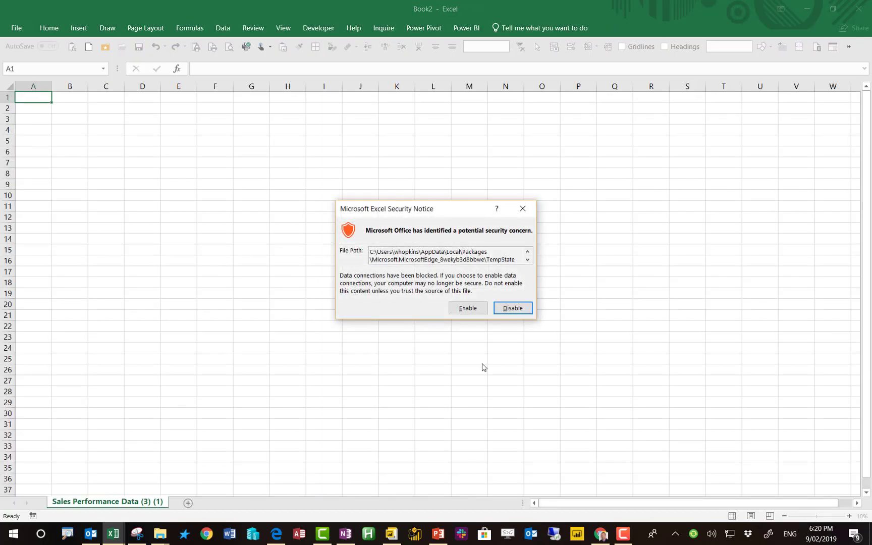
- Enable the data connections and add COGS average per Product Category to the pivot values
click(467, 309)
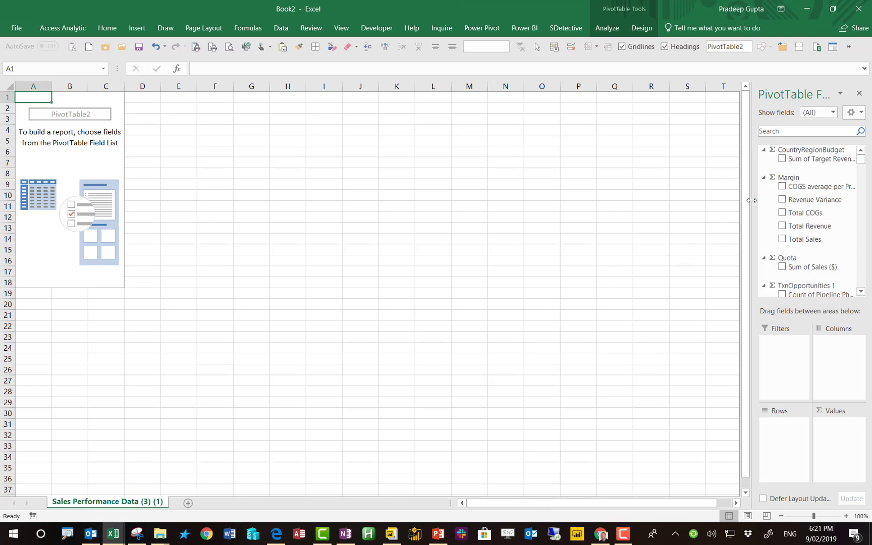
drag(752, 200, 706, 201)
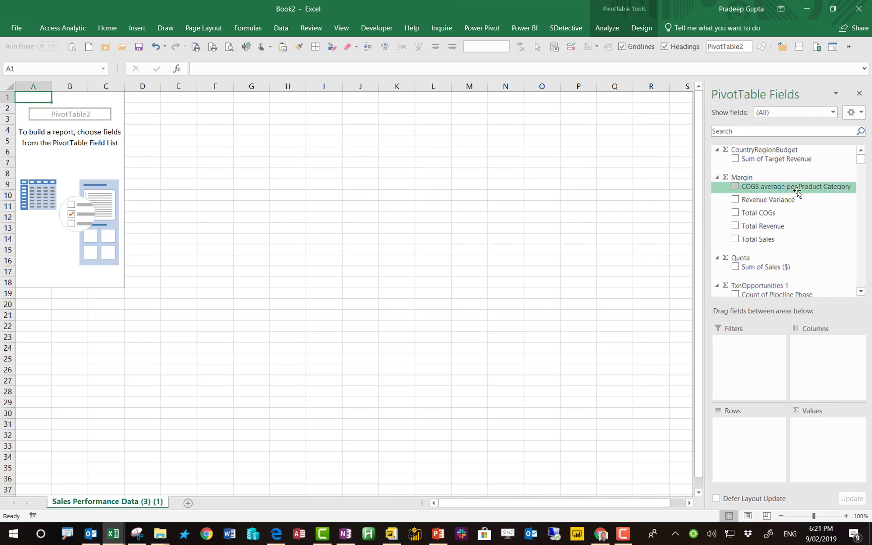
drag(800, 191, 834, 468)
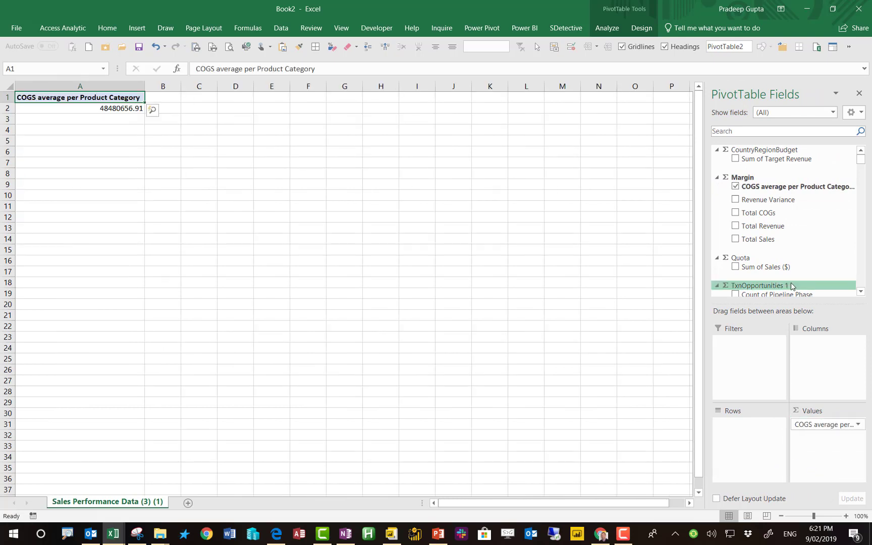
- Add Country and Product Category to the pivot rows, grouping countries under categories
scroll(788, 283, down, 3)
scroll(790, 285, down, 5)
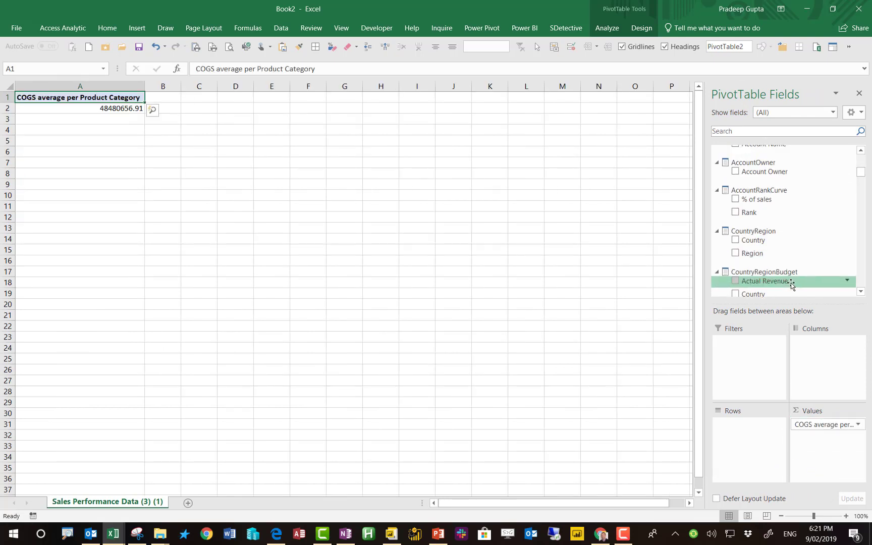
scroll(791, 285, down, 4)
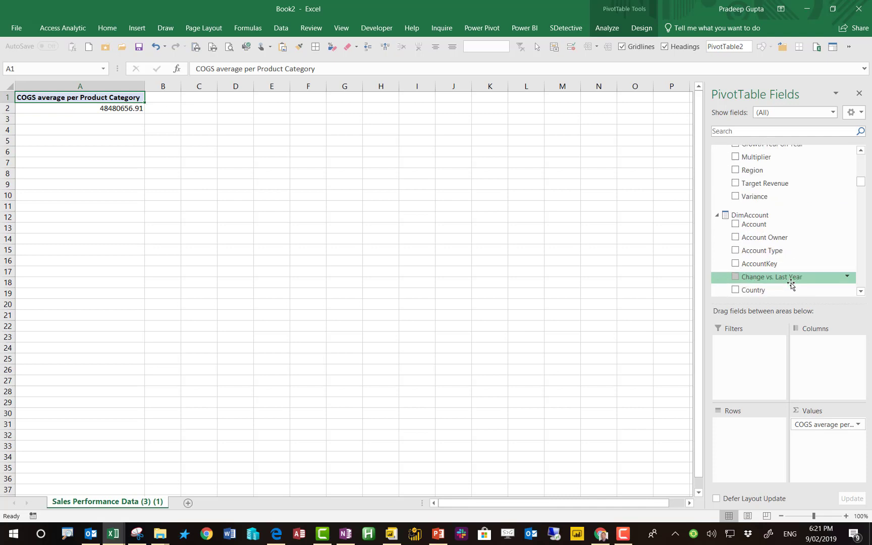
scroll(791, 285, down, 11)
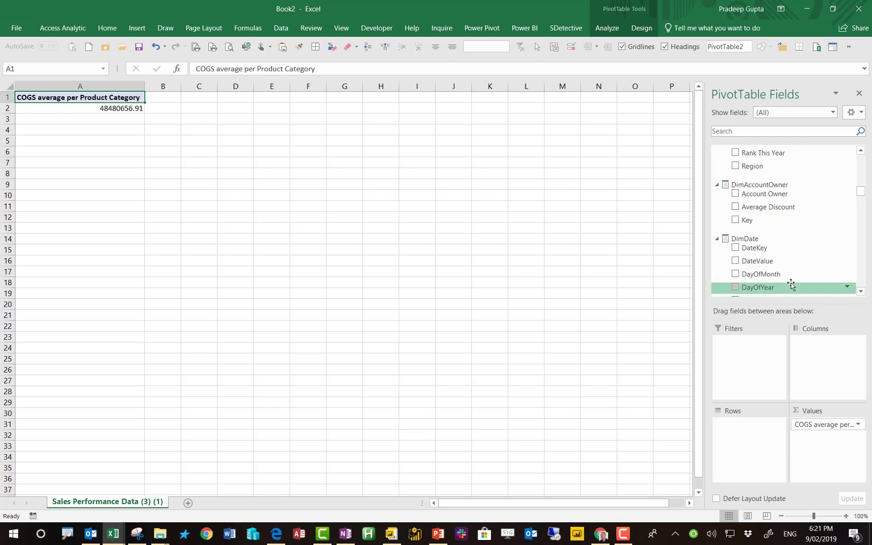
scroll(790, 285, down, 4)
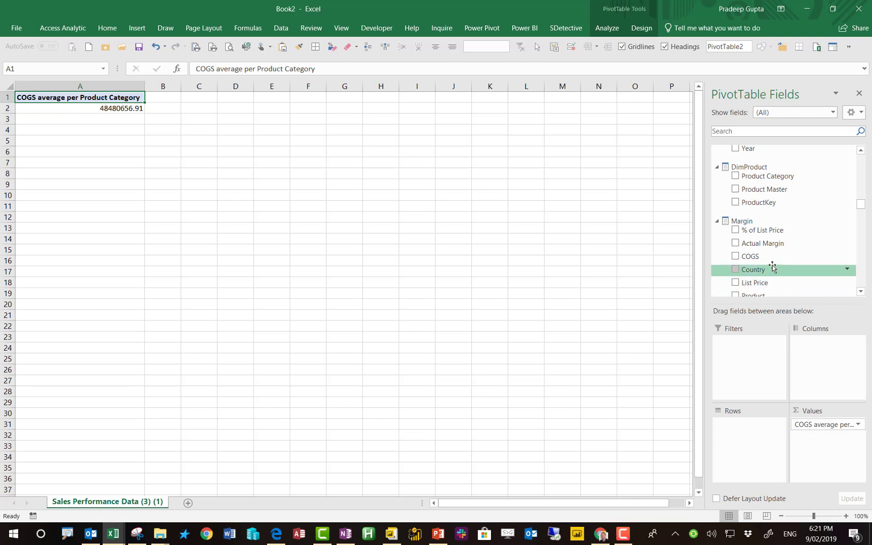
drag(773, 267, 751, 443)
scroll(796, 243, down, 2)
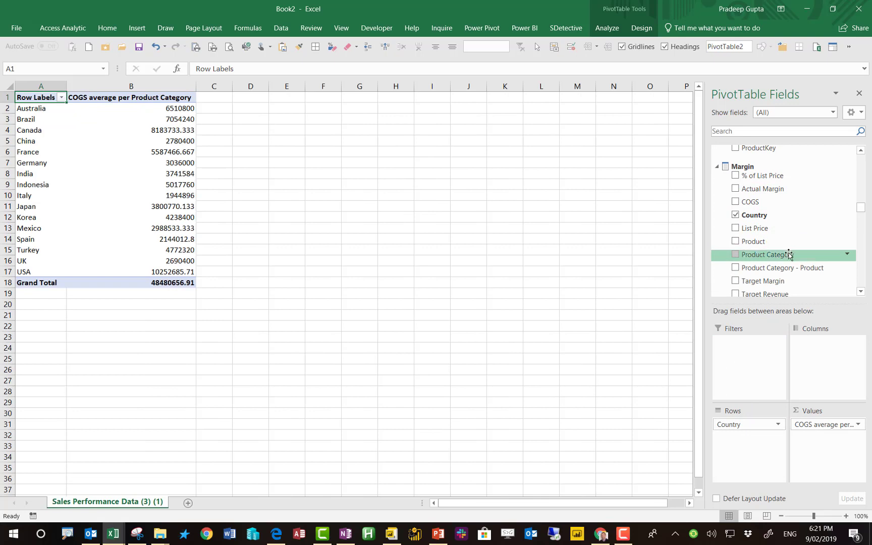
mouse_move(789, 254)
mouse_down()
mouse_move(789, 353)
mouse_move(768, 433)
mouse_up()
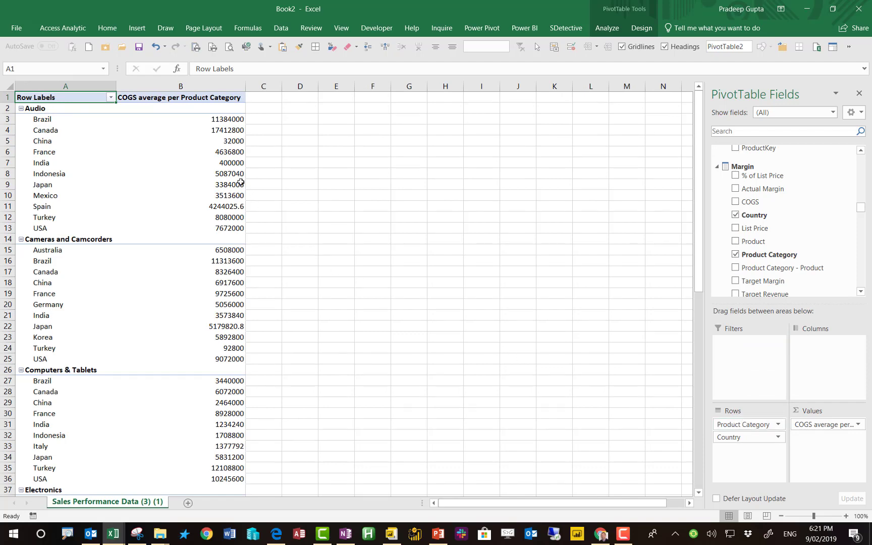
- Give the pivot values thousands separators with Access Analytic's Format Piv(,)
click(230, 154)
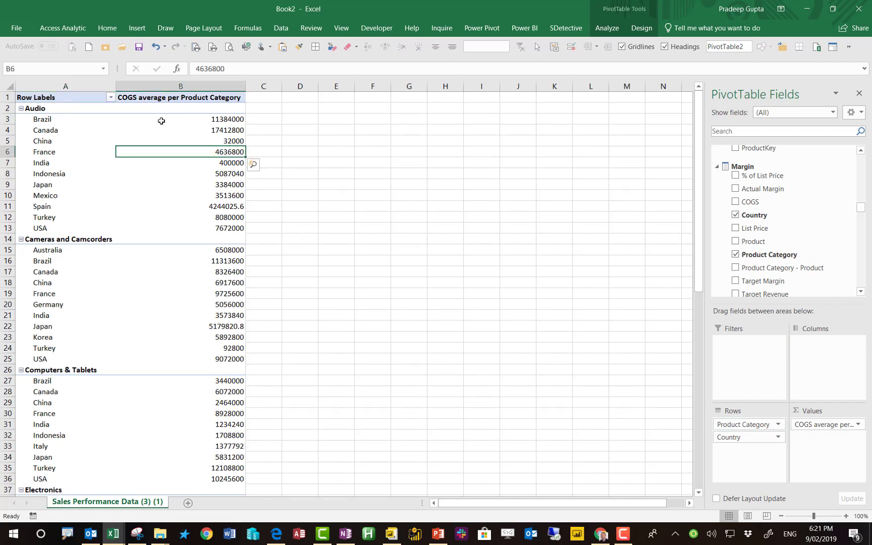
click(62, 28)
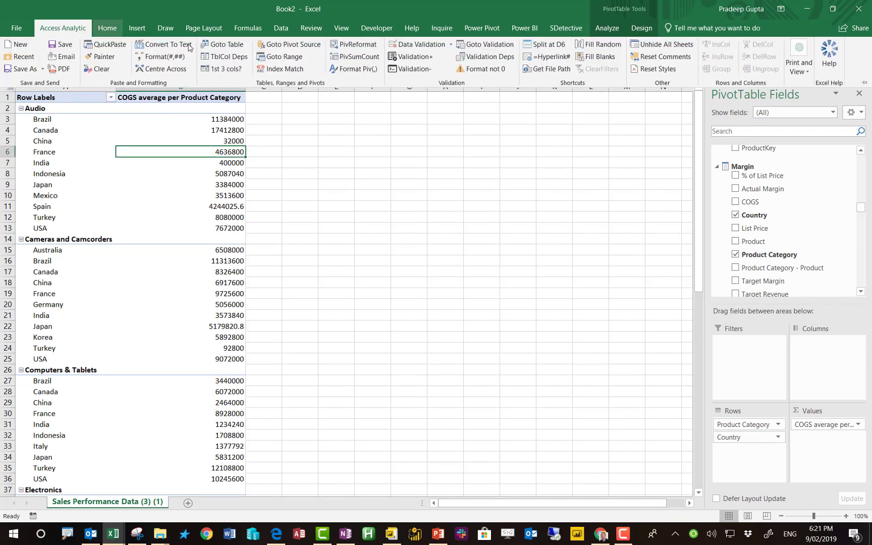
click(355, 69)
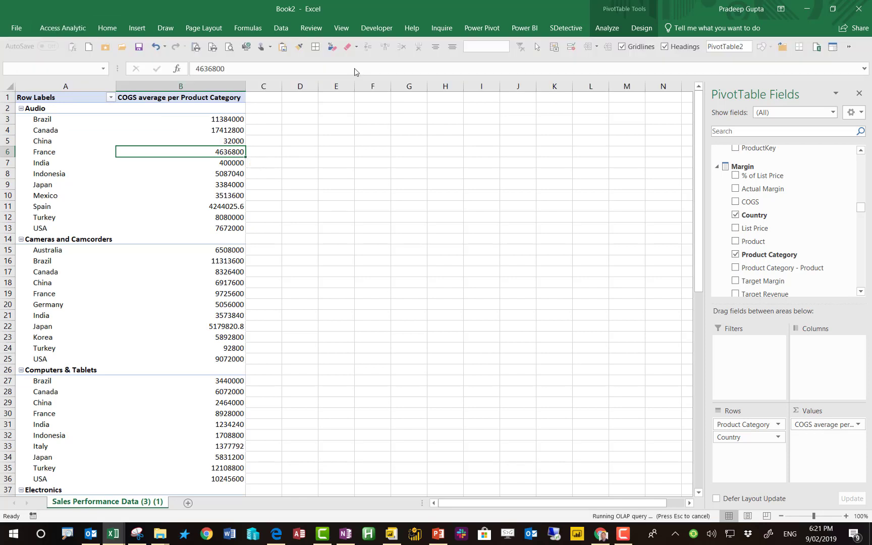
- Sort countries from largest to smallest COGS average within each category
right_click(235, 127)
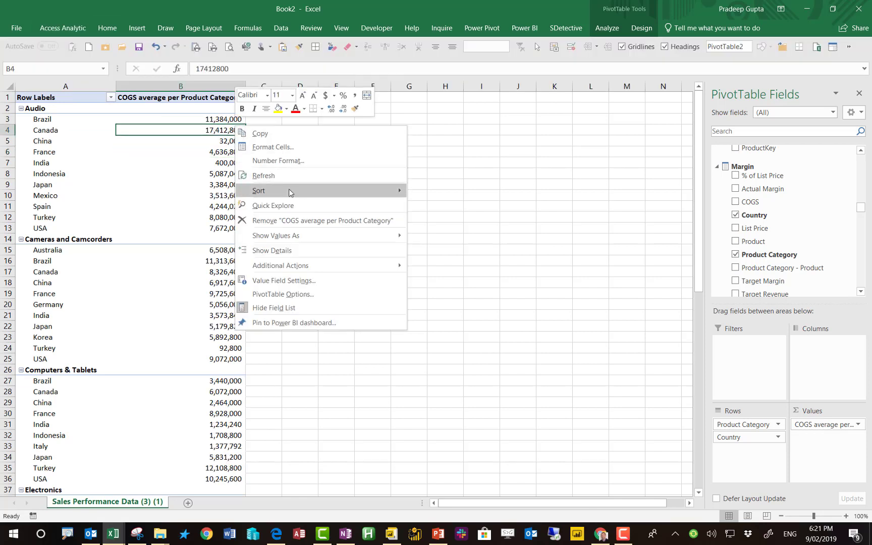
mouse_move(289, 190)
click(457, 206)
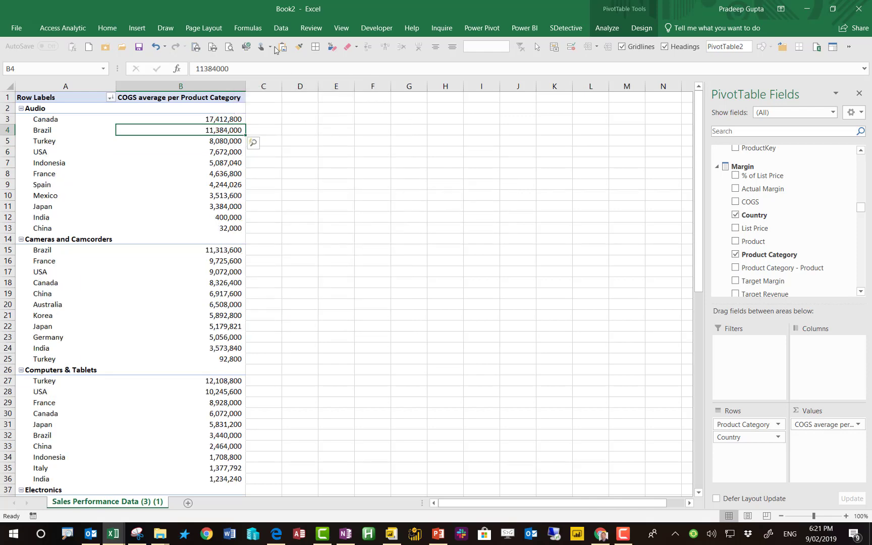
- Start a new conditional formatting rule applied to all values for Country
click(120, 26)
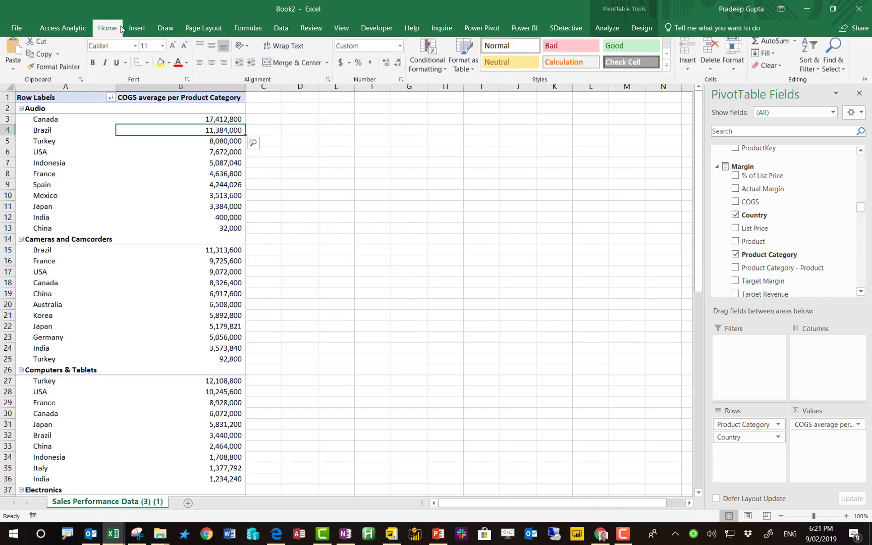
click(430, 73)
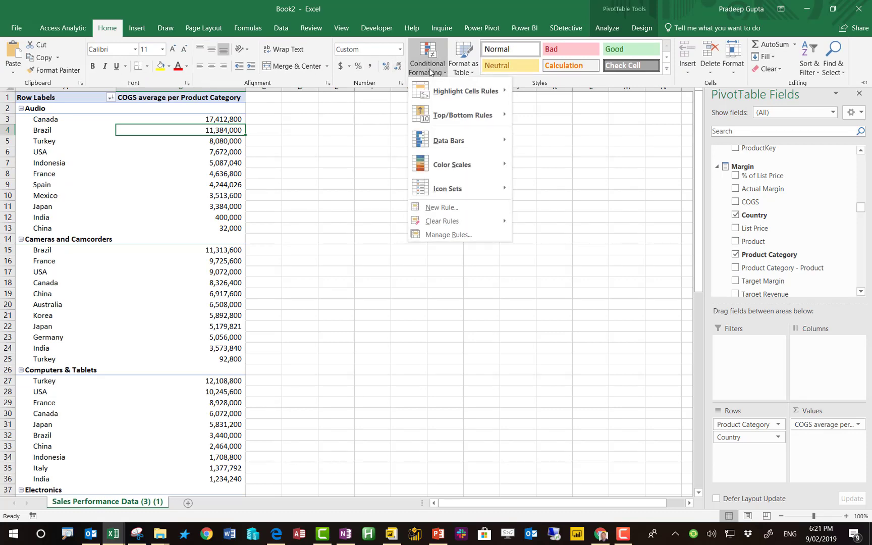
click(463, 234)
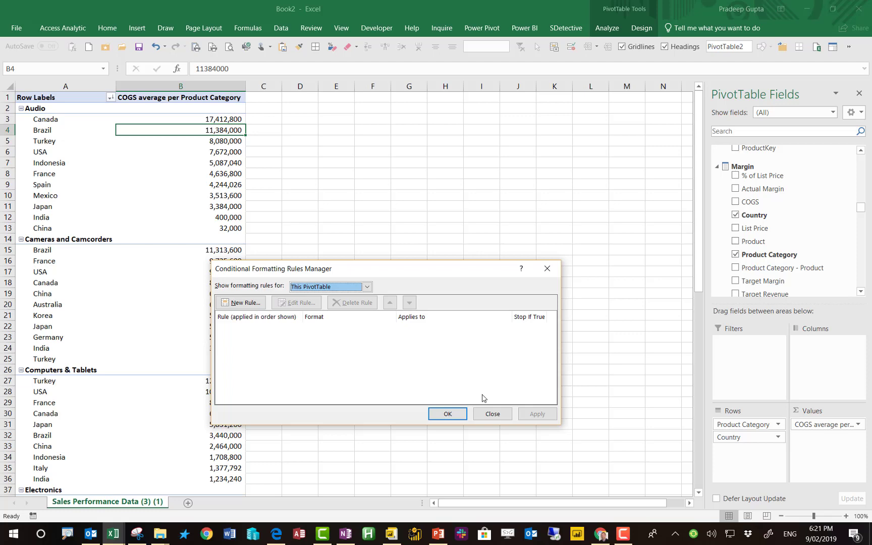
click(242, 302)
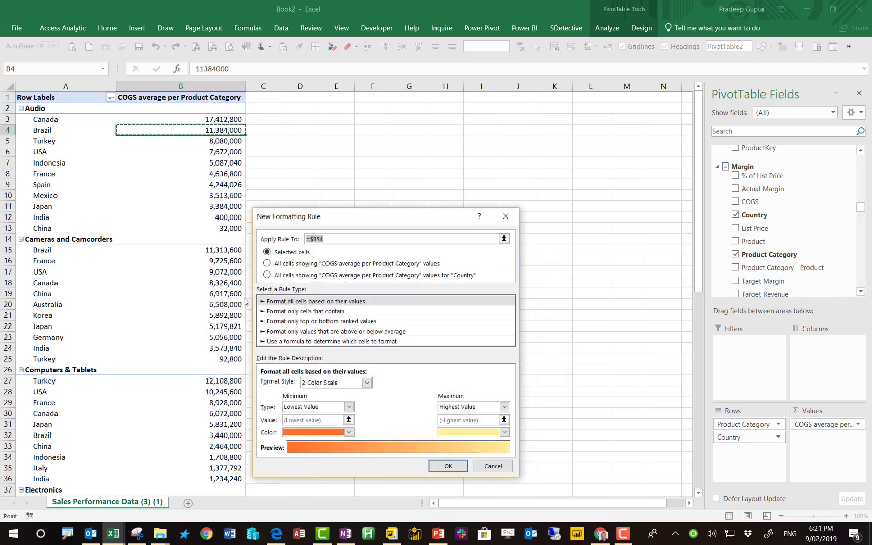
click(279, 277)
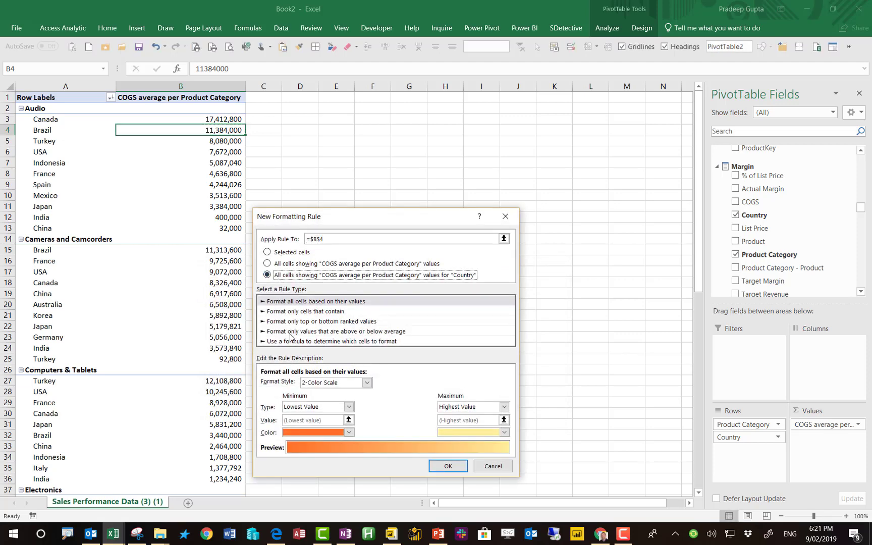
- Make the rule a Data Bar with Gradient Fill and apply it to the pivot values
click(337, 382)
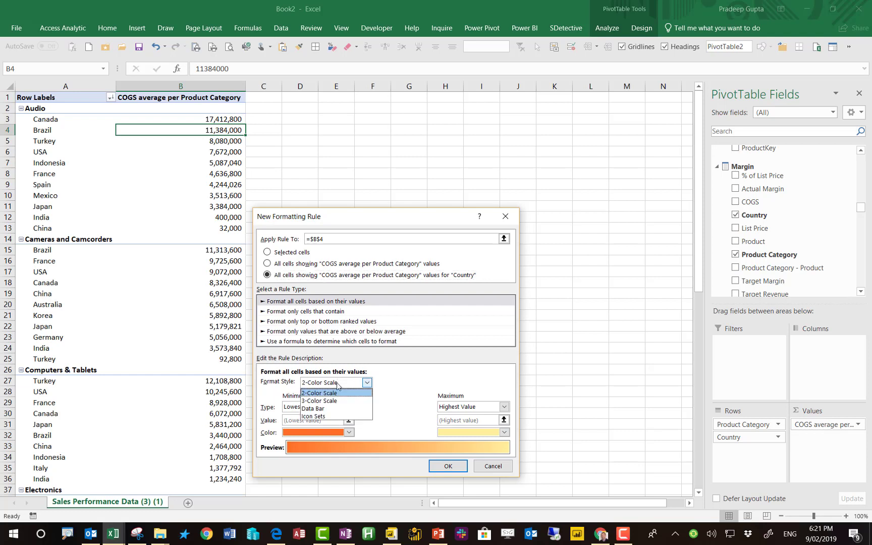
click(332, 407)
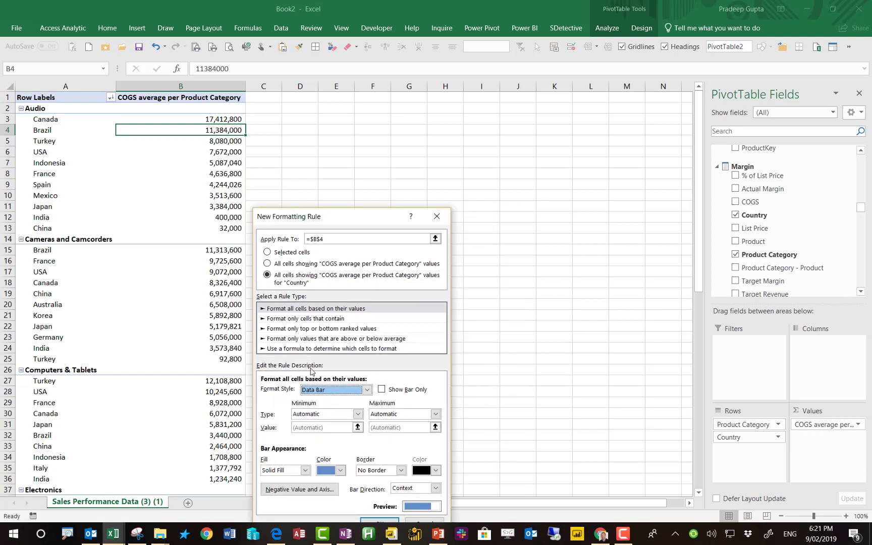
click(306, 470)
click(299, 488)
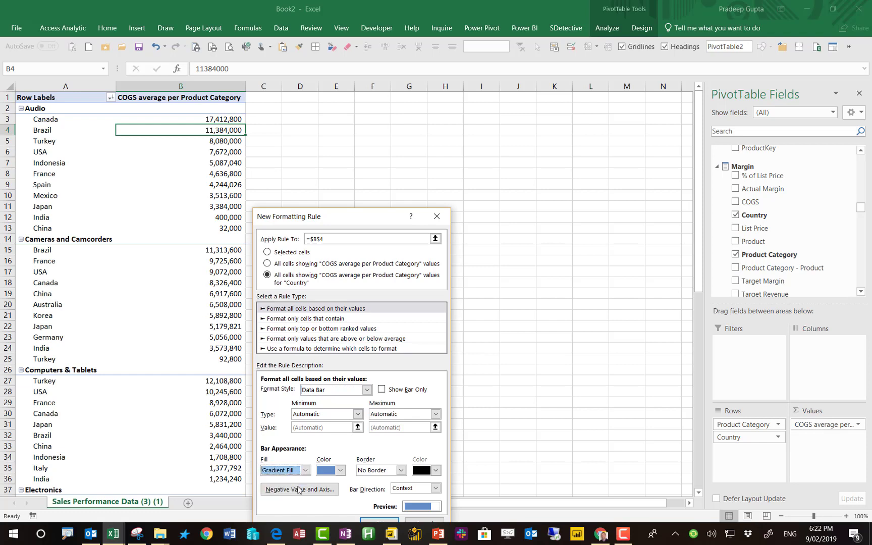
mouse_move(382, 525)
click(381, 520)
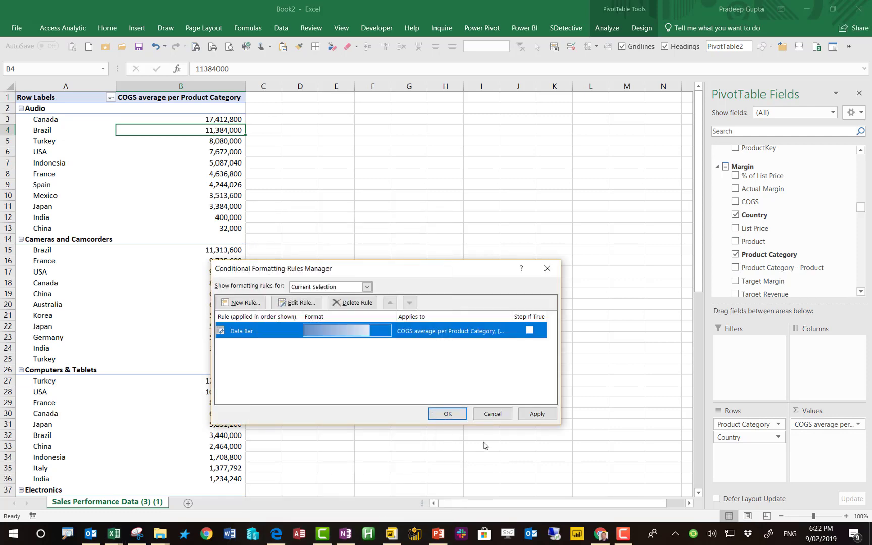
click(531, 413)
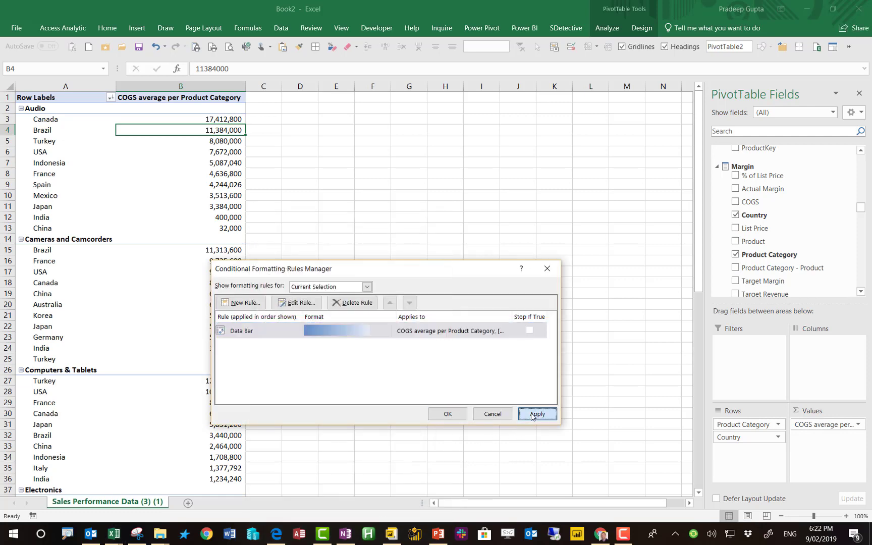
click(464, 417)
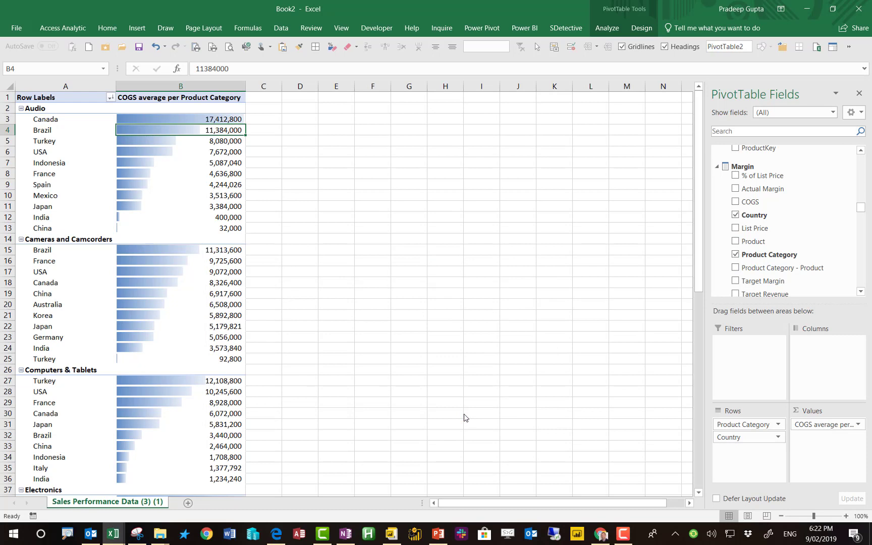
- Point out Turkey's 92,800 bar and Brazil's Cameras and Camcorders value, then close Book2 unsaved
click(187, 359)
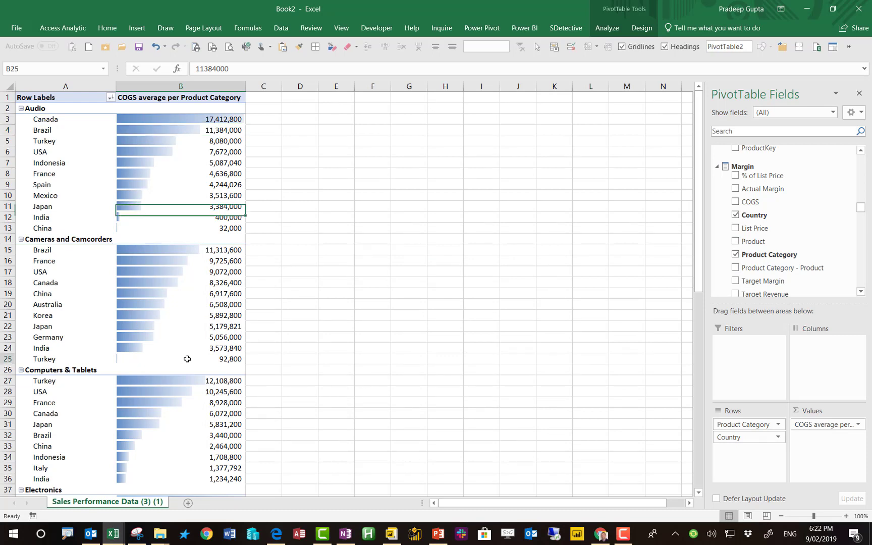
click(186, 250)
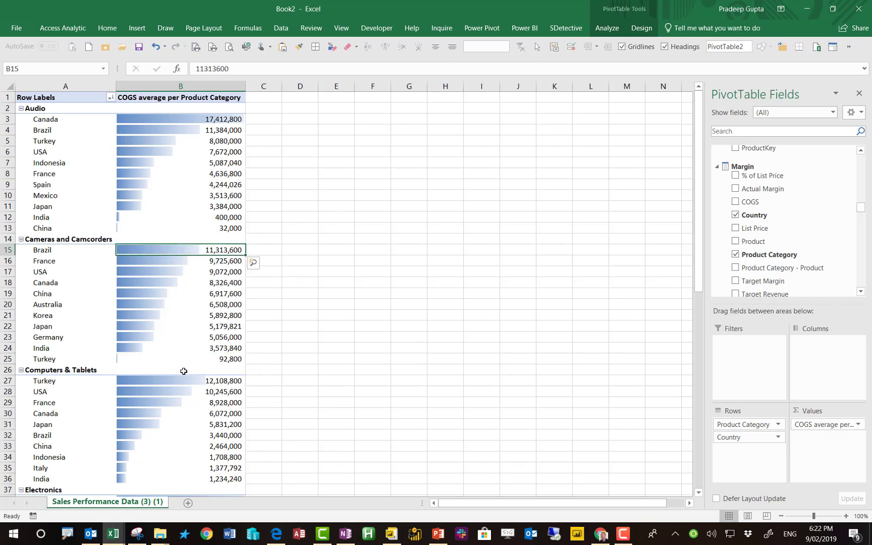
click(854, 12)
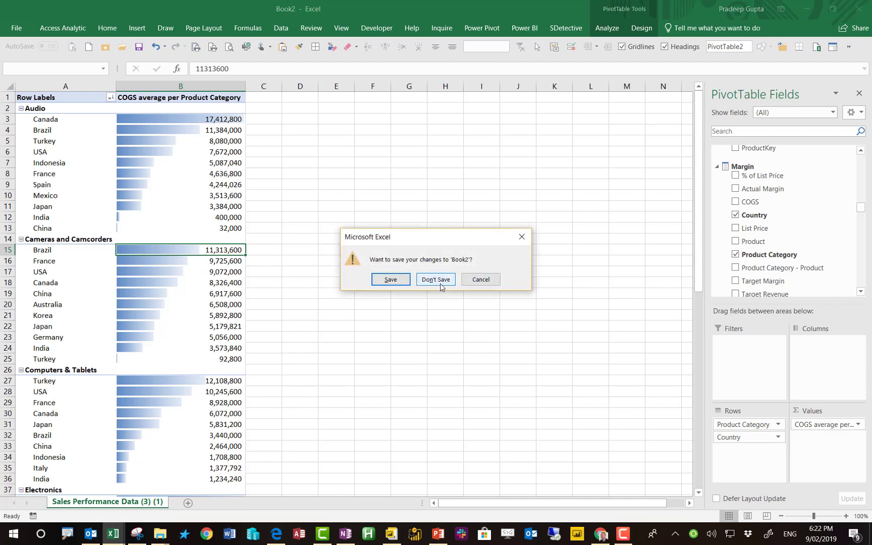
click(440, 284)
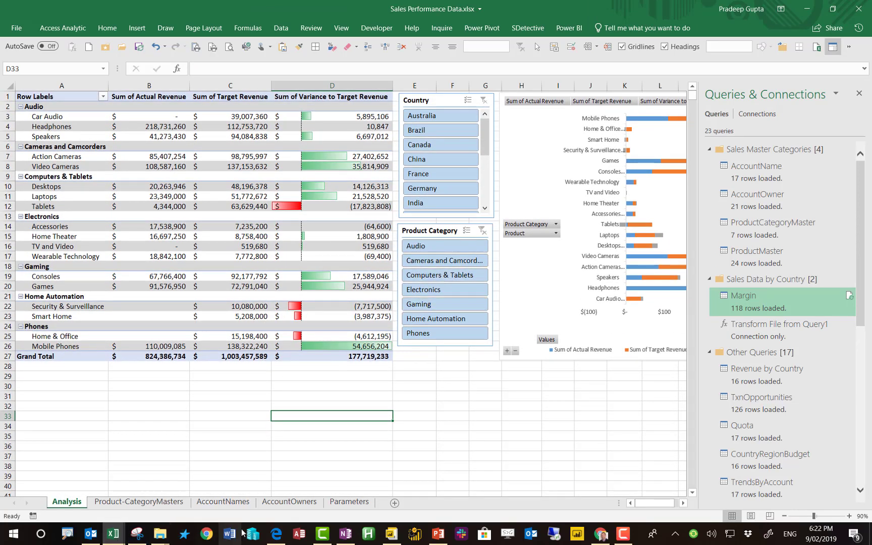
- In Teams, open the Reports and Data Models Sales folder and Sales Performance Data.xlsx's actions
click(277, 534)
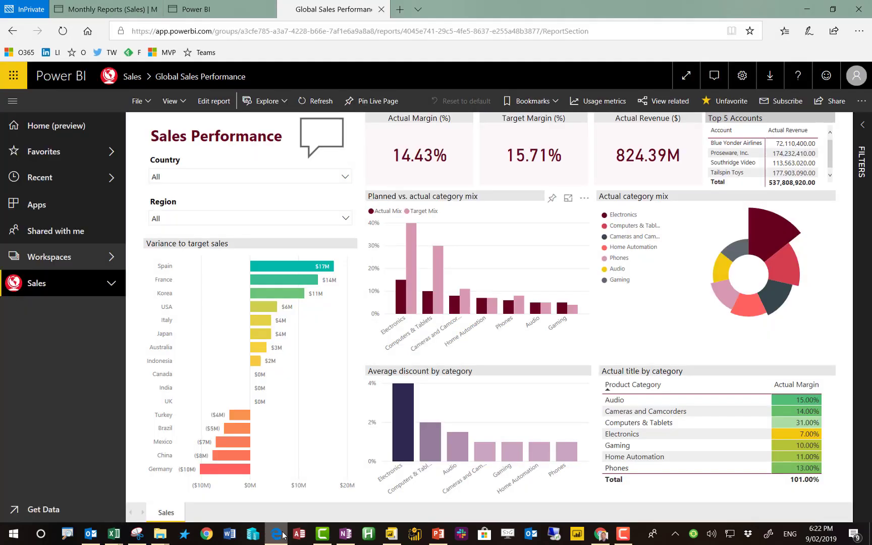
click(123, 10)
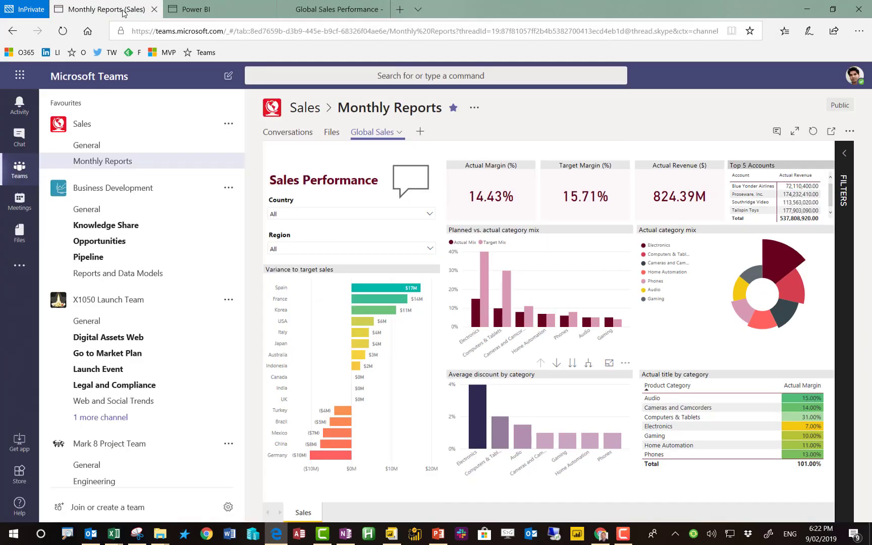
click(127, 275)
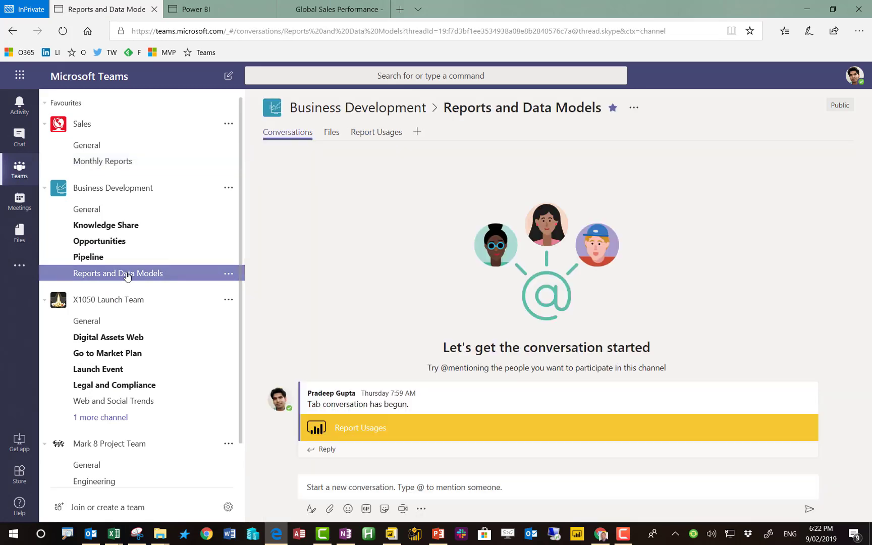
click(336, 134)
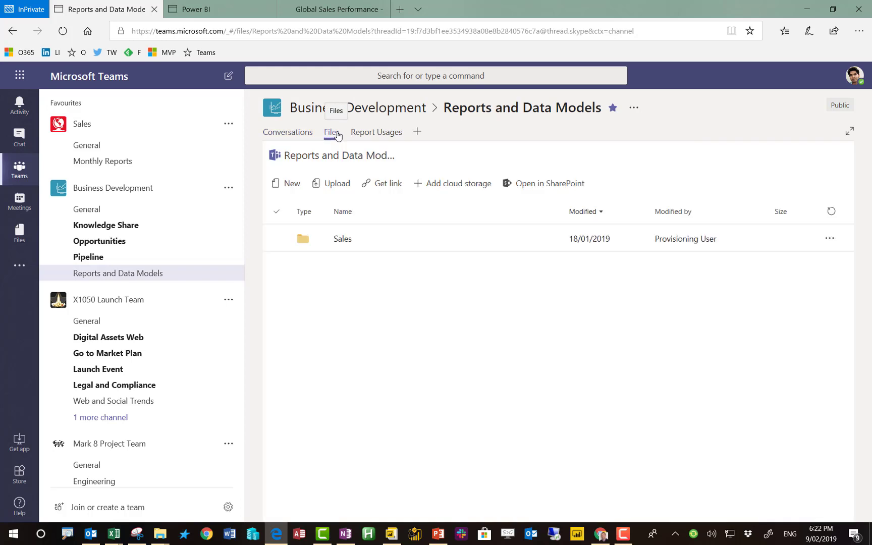
click(342, 237)
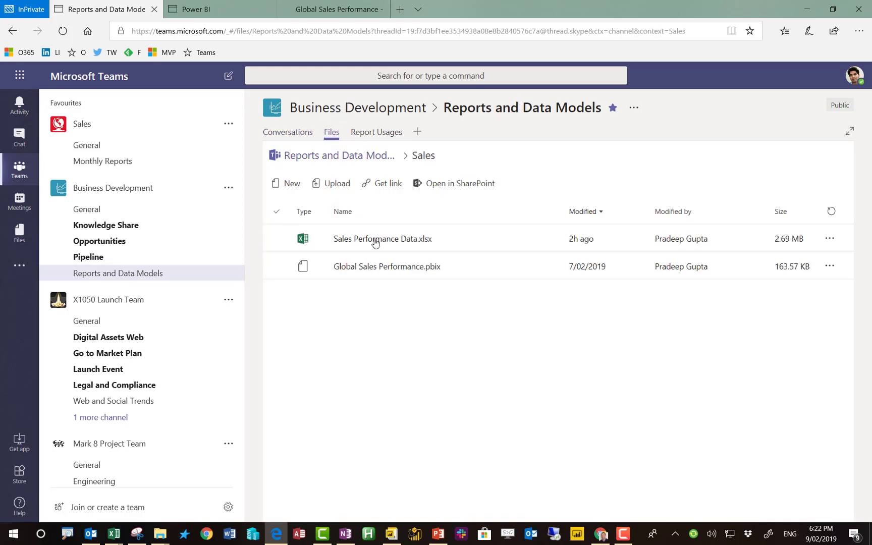
click(829, 239)
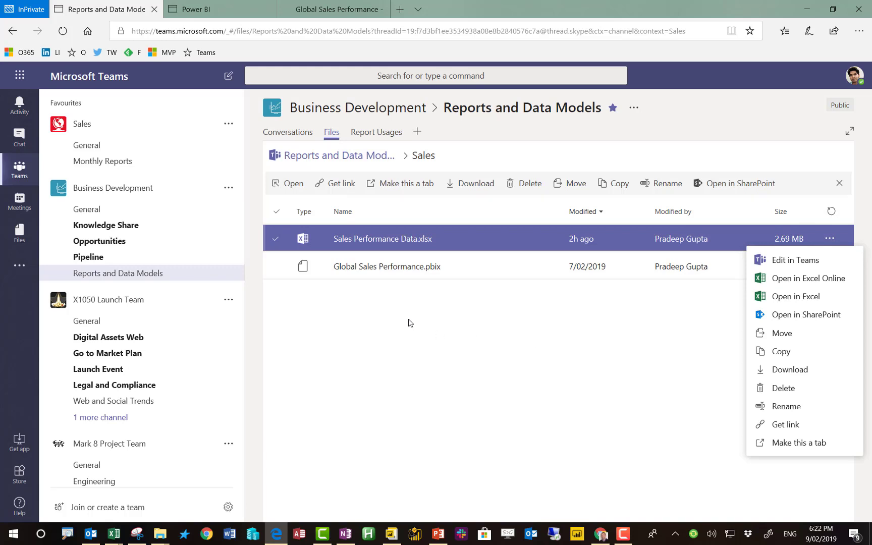
- Show the Monthly Reports channel's files, including USA Sales.xlsx and Mexico Sales.xlsx
click(118, 164)
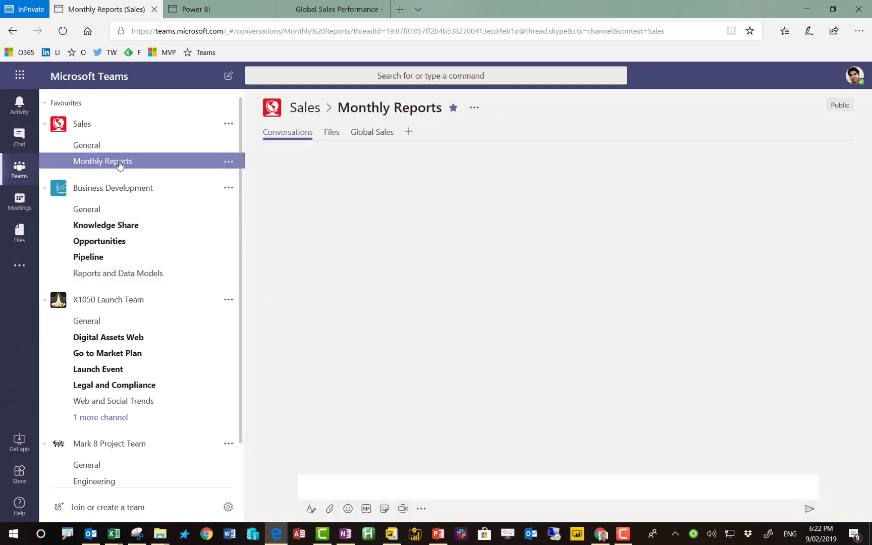
click(339, 132)
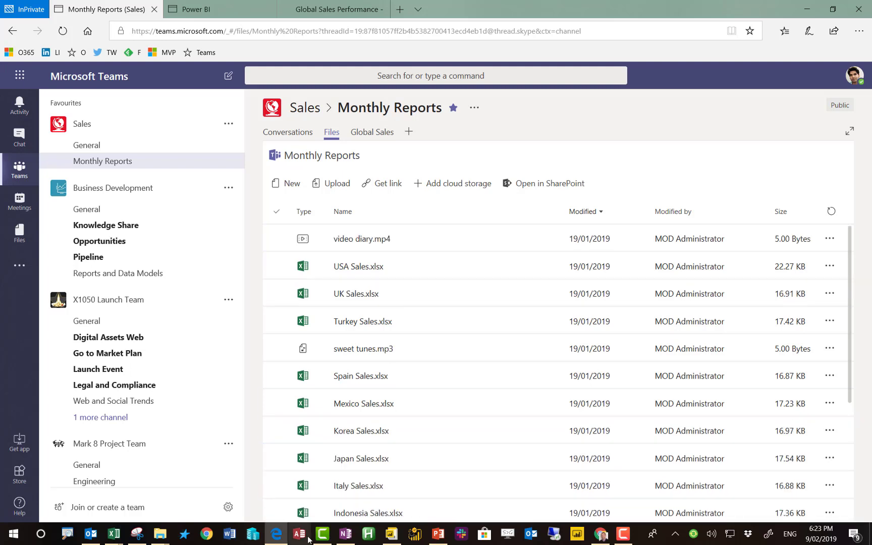
- Return to Sales Performance Data.xlsx and browse the Data > Get Data source submenus without importing
mouse_move(114, 533)
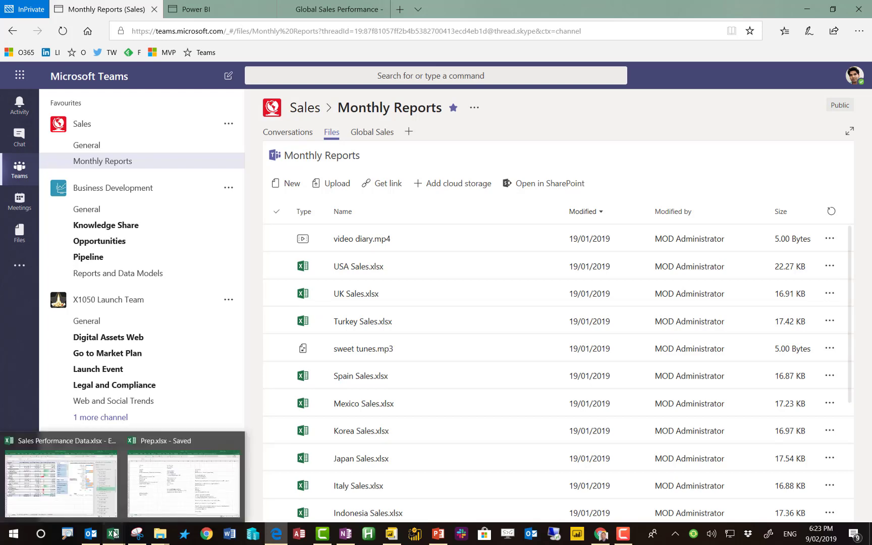
click(105, 512)
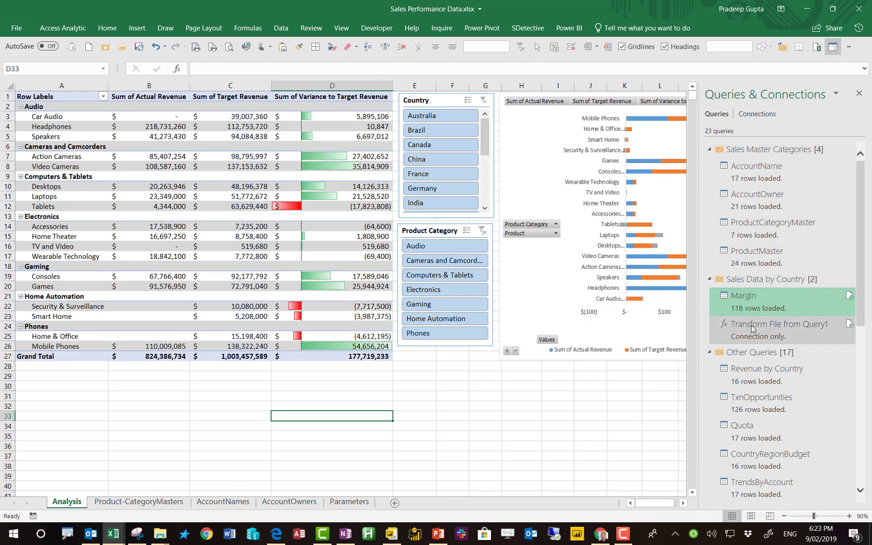
mouse_move(752, 338)
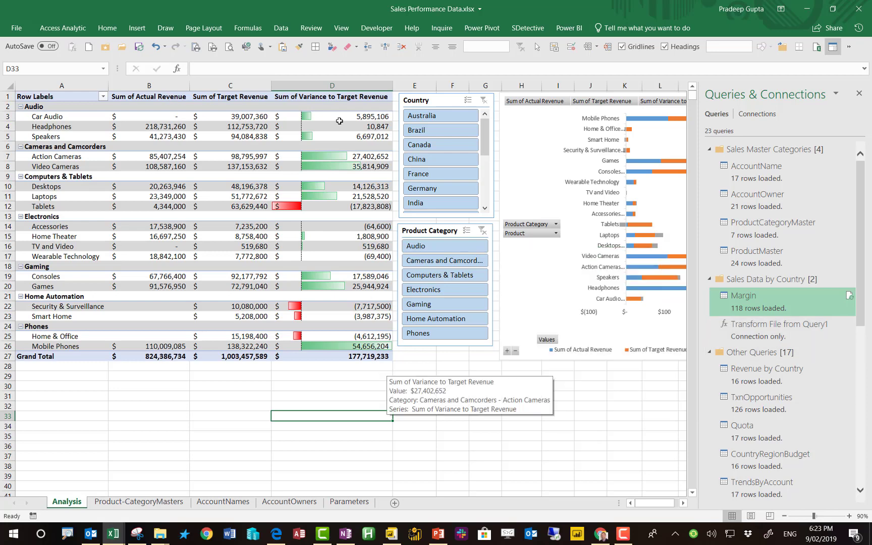
click(282, 29)
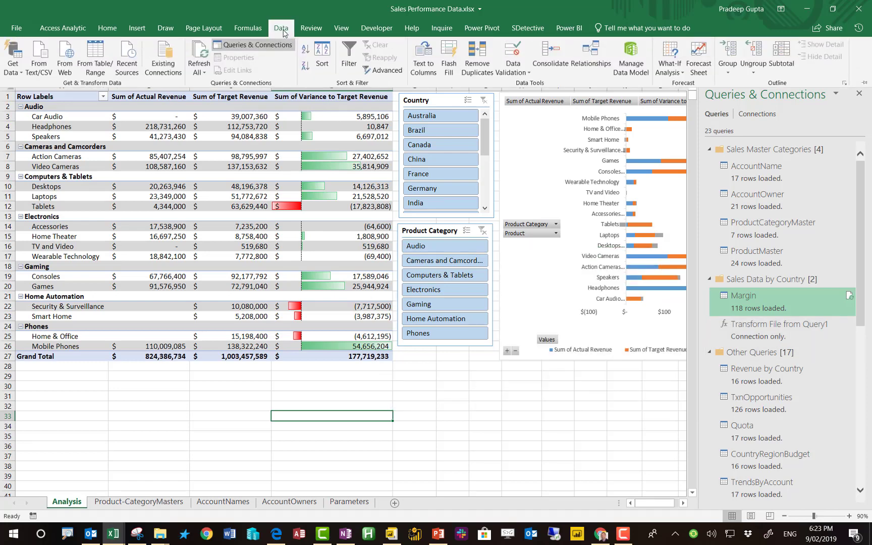
click(15, 67)
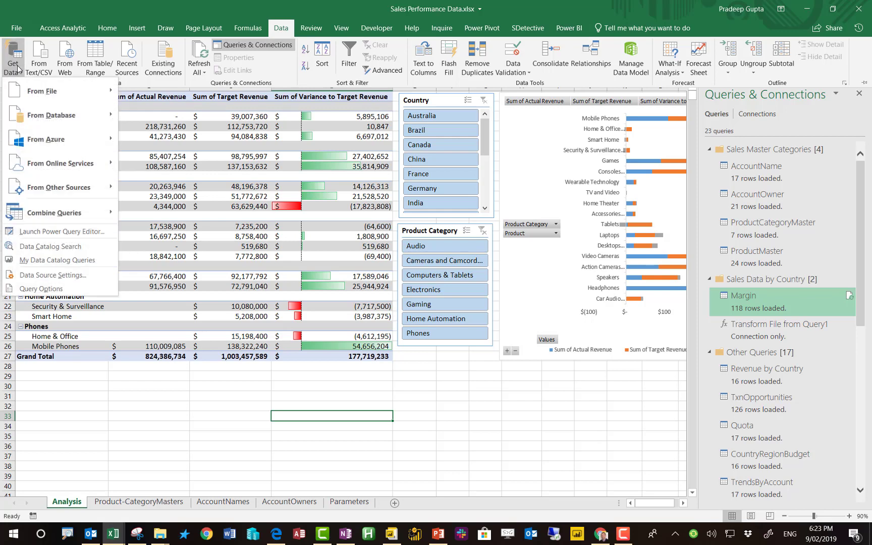
mouse_move(61, 92)
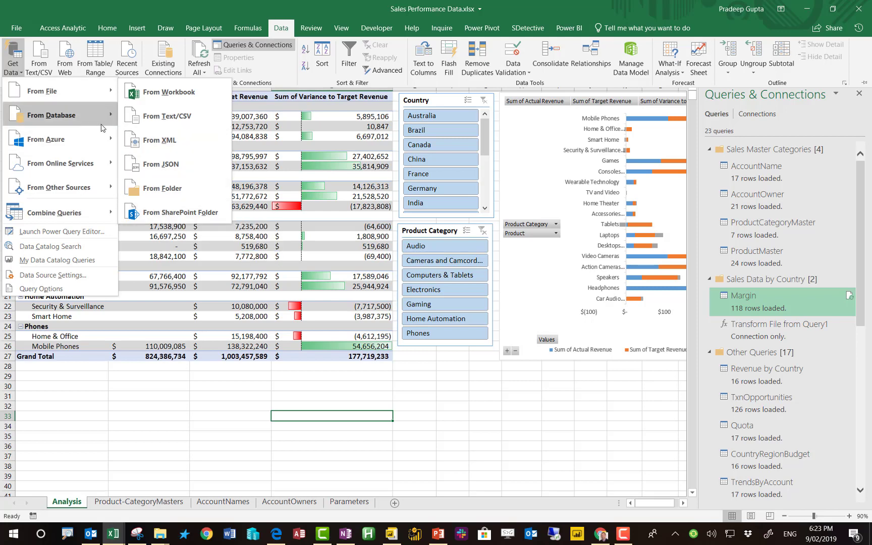
mouse_move(101, 125)
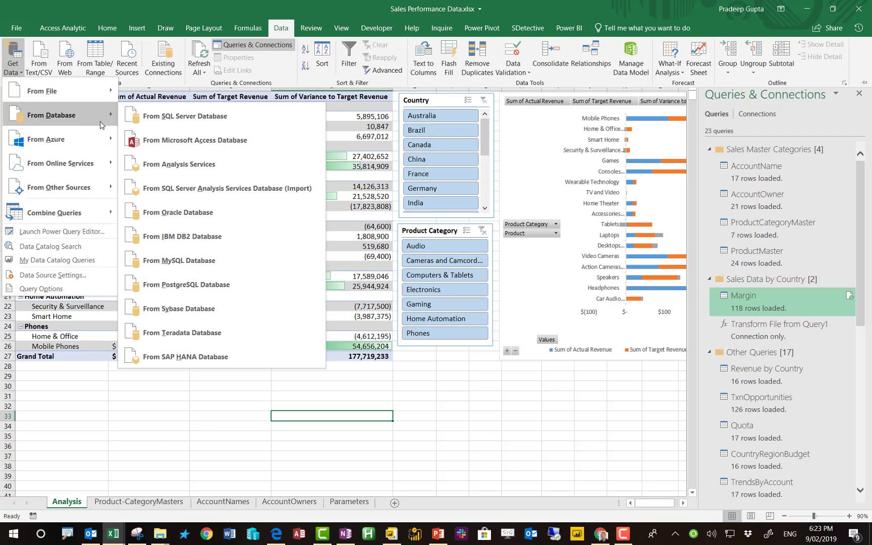
mouse_move(86, 139)
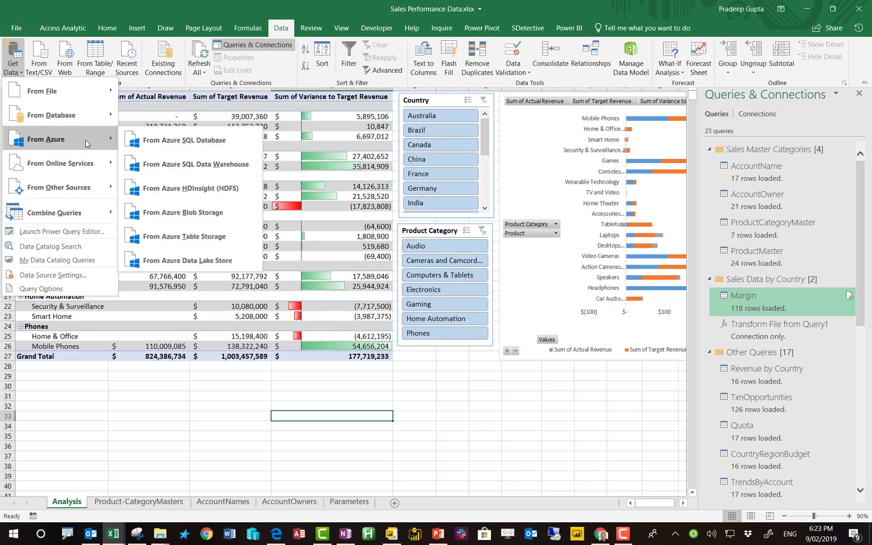
mouse_move(93, 163)
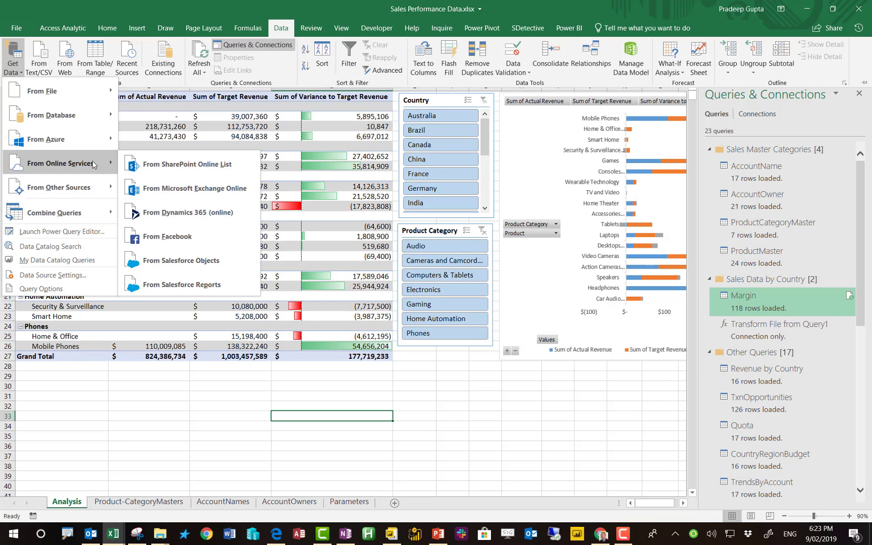
mouse_move(97, 188)
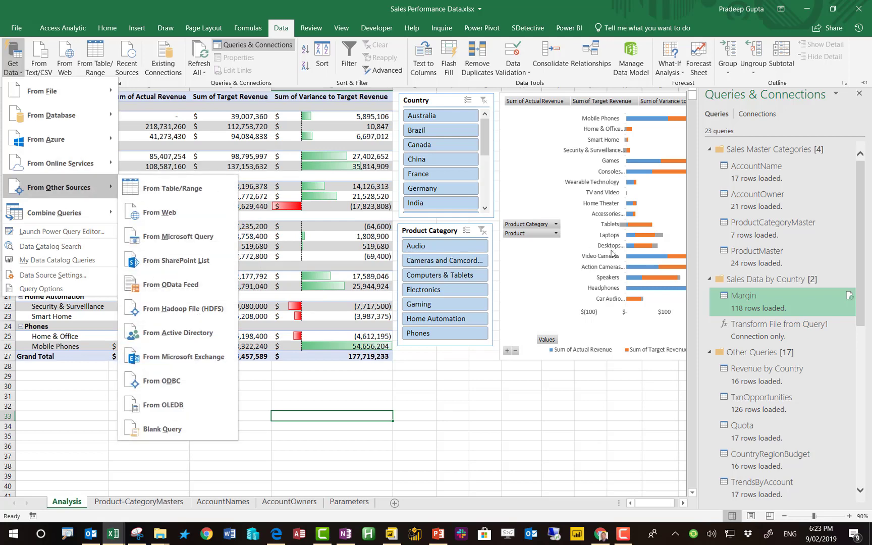
click(752, 305)
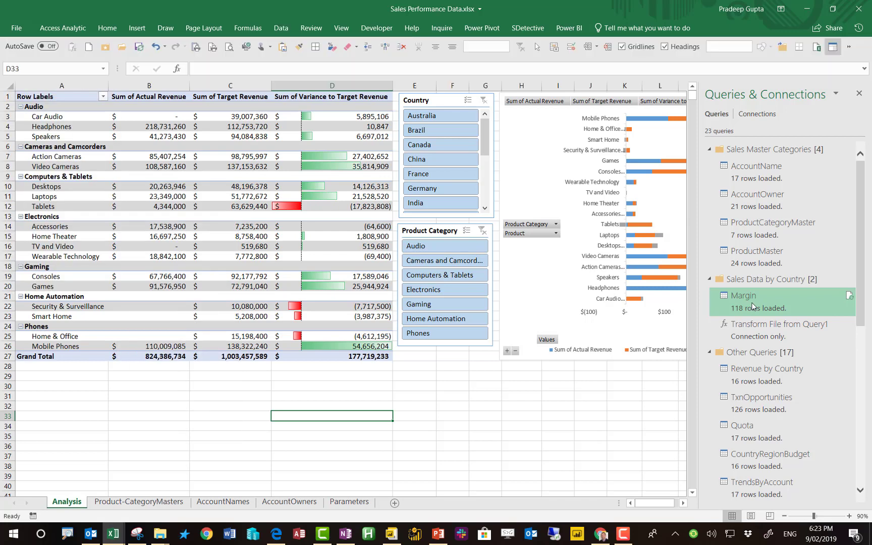
- Open the Margin query in Power Query Editor and look over the Transform and Add Column commands
double_click(752, 305)
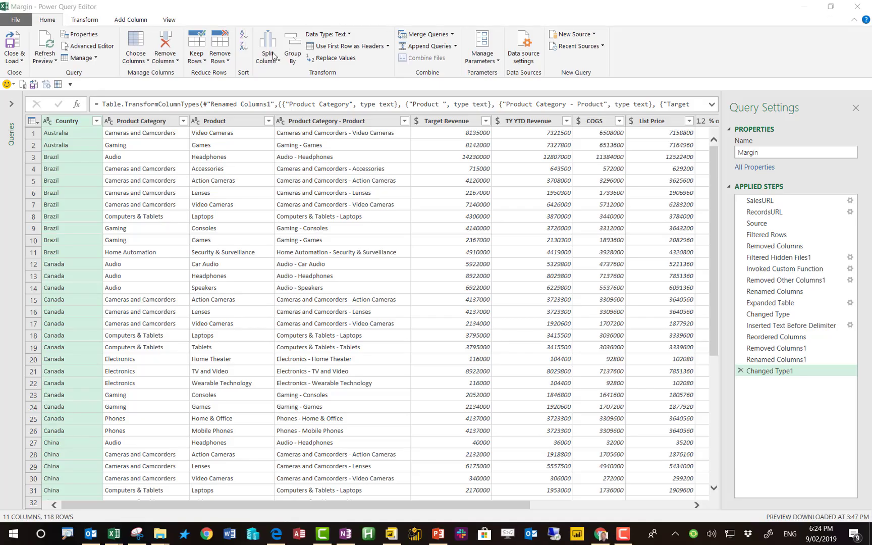
click(86, 20)
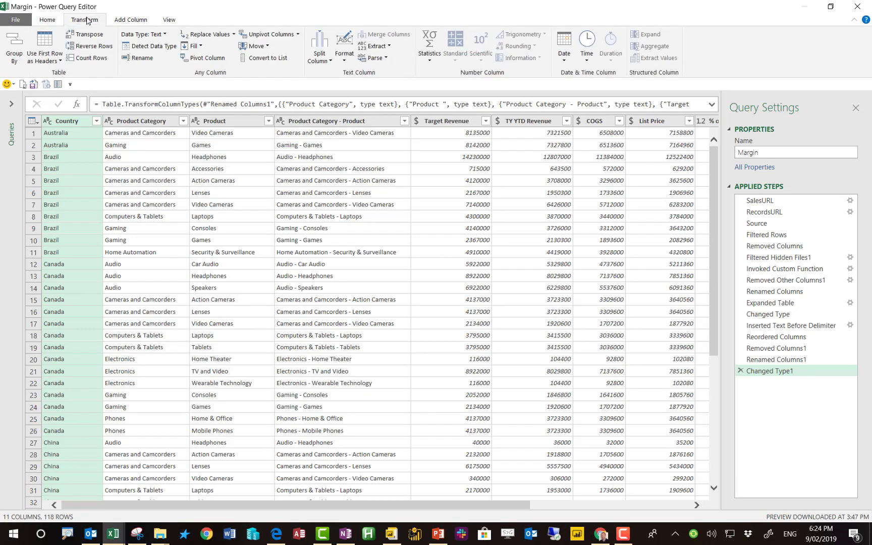
click(131, 22)
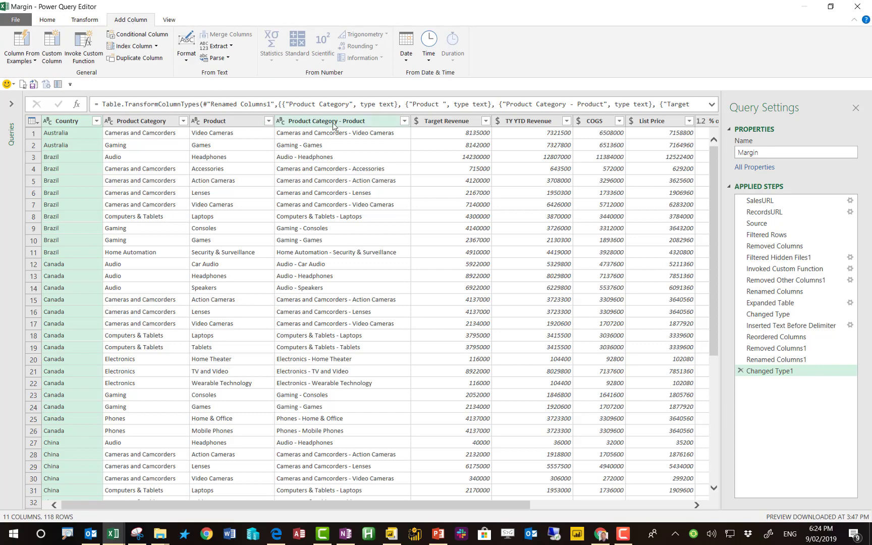
- Inspect the Source file list and the Filtered Rows step keeping only .xlsx files, leaving both unchanged
click(789, 222)
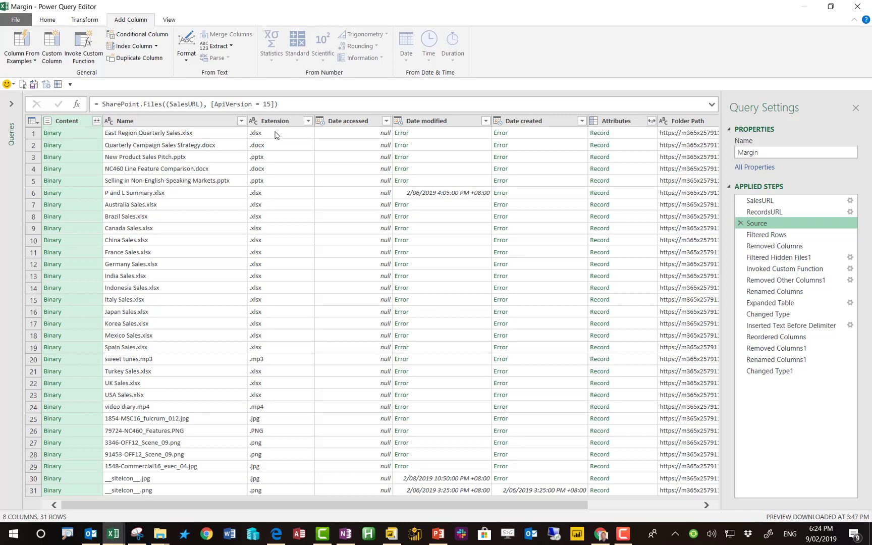
click(307, 121)
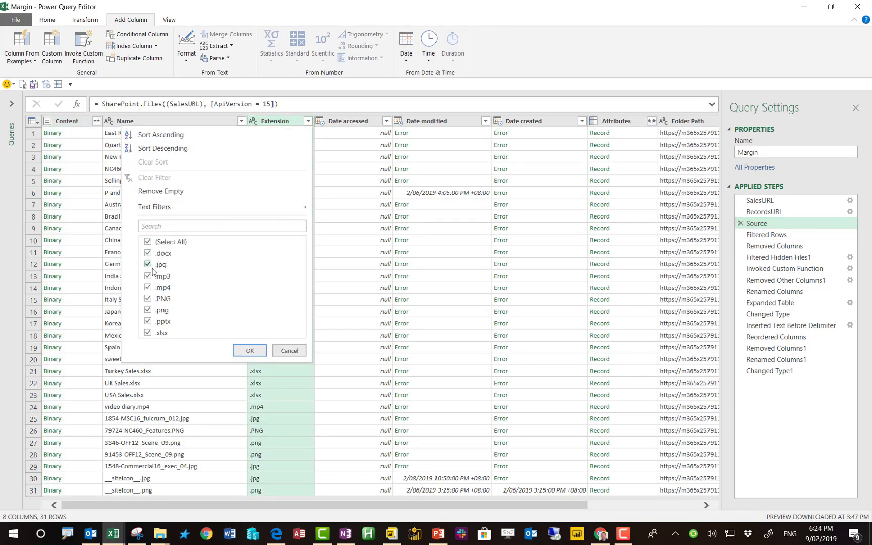
click(151, 242)
click(148, 334)
click(290, 355)
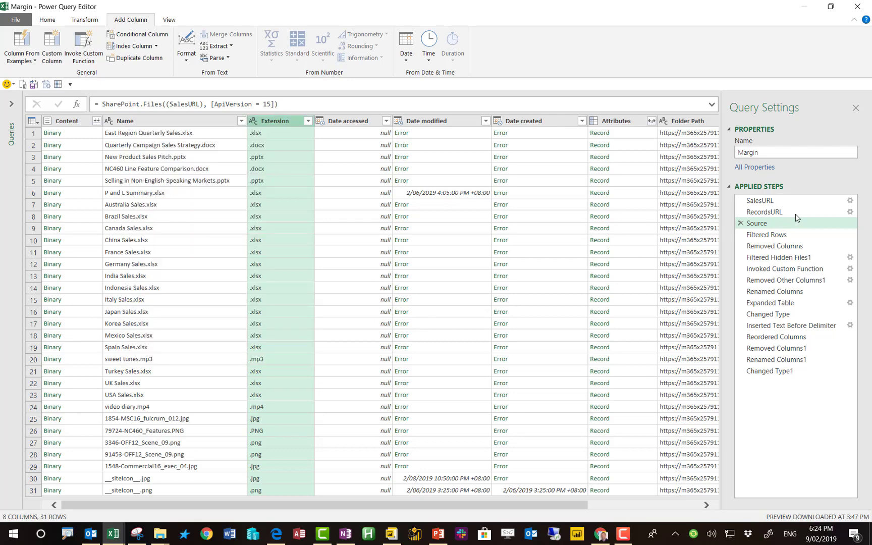
click(773, 236)
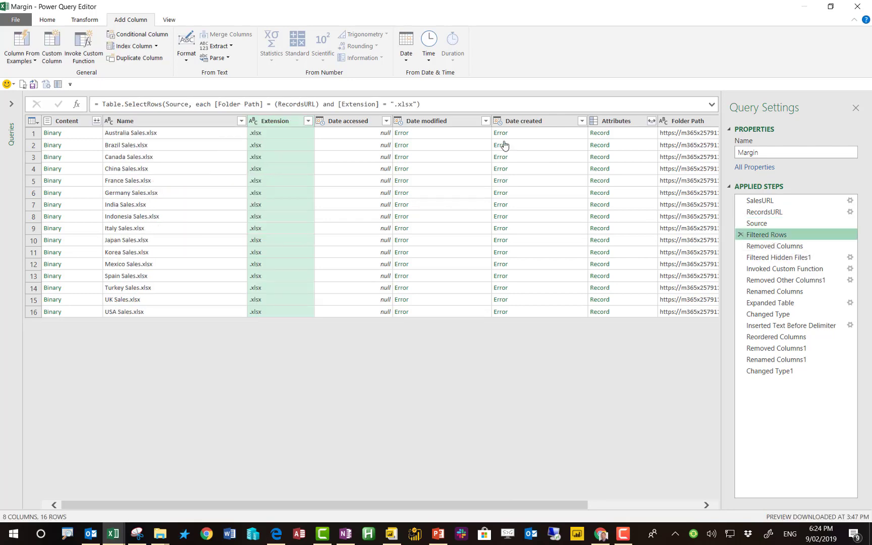
double_click(356, 104)
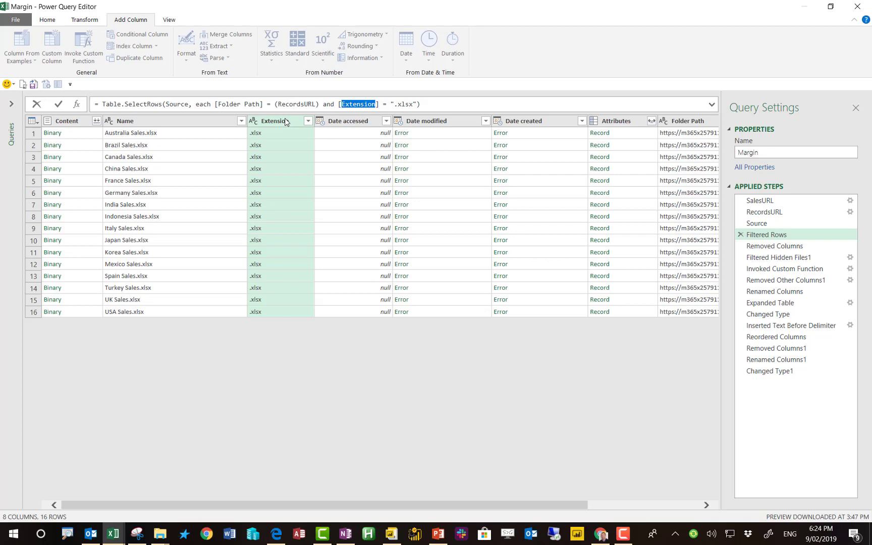
double_click(405, 104)
click(271, 123)
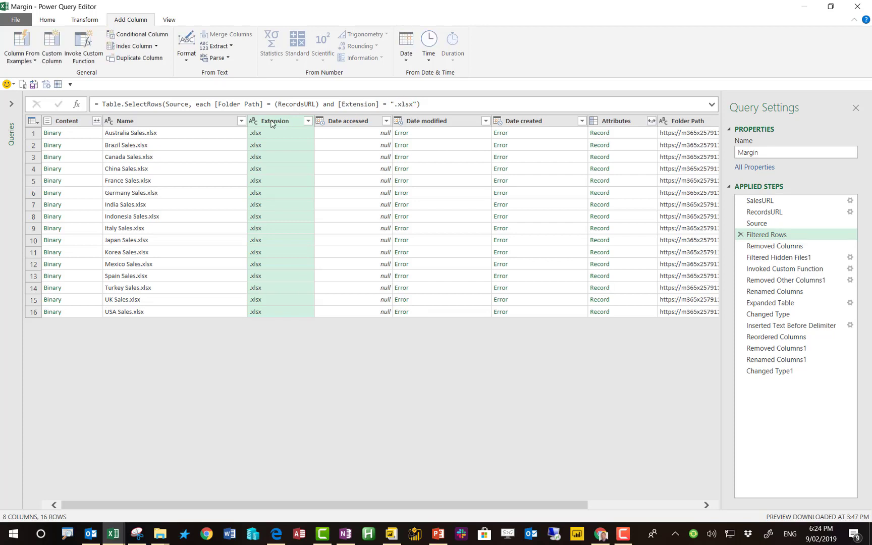
- Review the Removed Columns, Filtered Hidden Files1, Changed Type, Inserted Text Before Delimiter and Changed Type1 steps
click(773, 247)
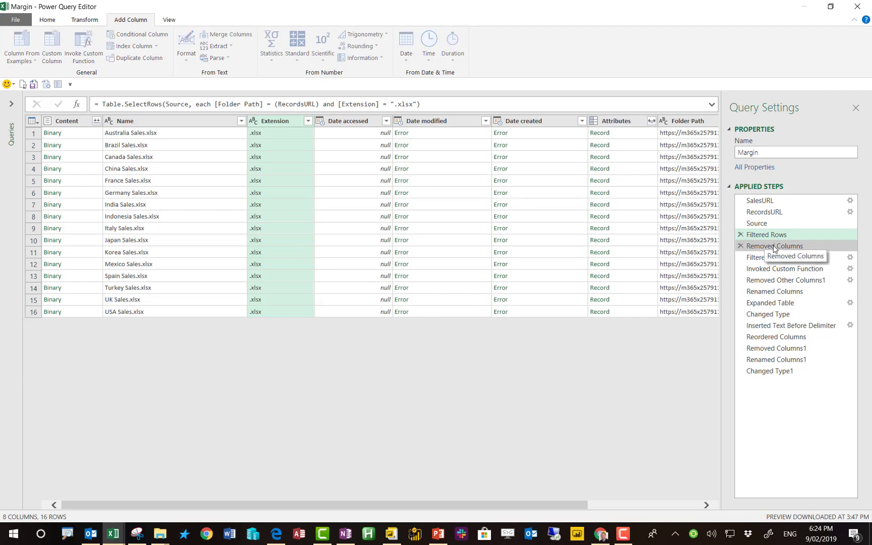
click(779, 258)
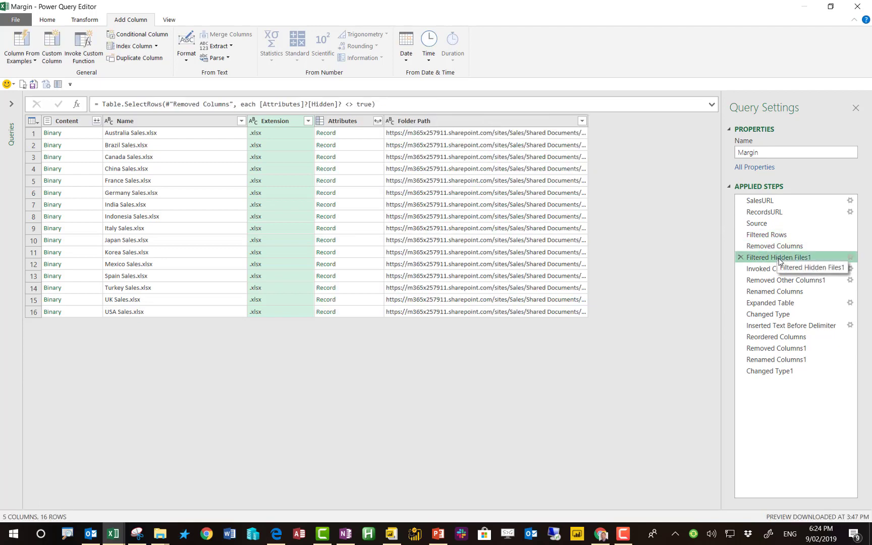
click(782, 314)
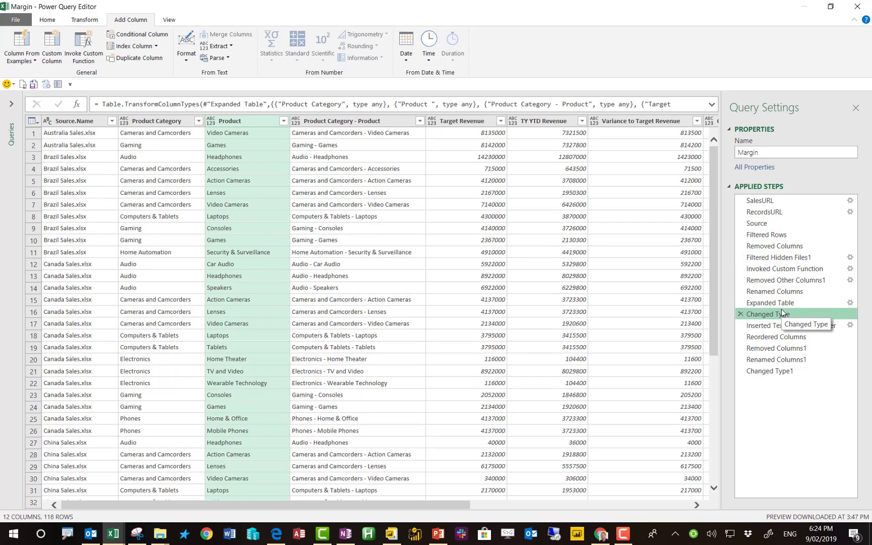
click(780, 327)
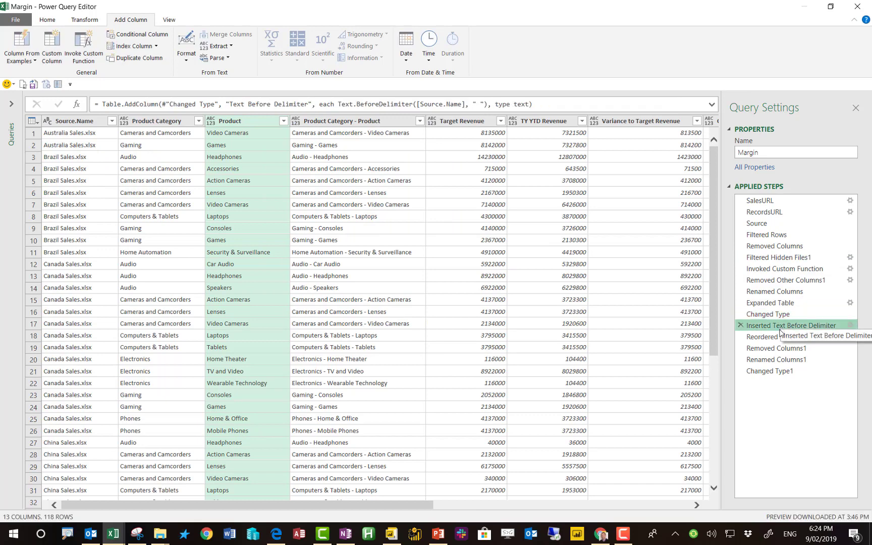
click(783, 371)
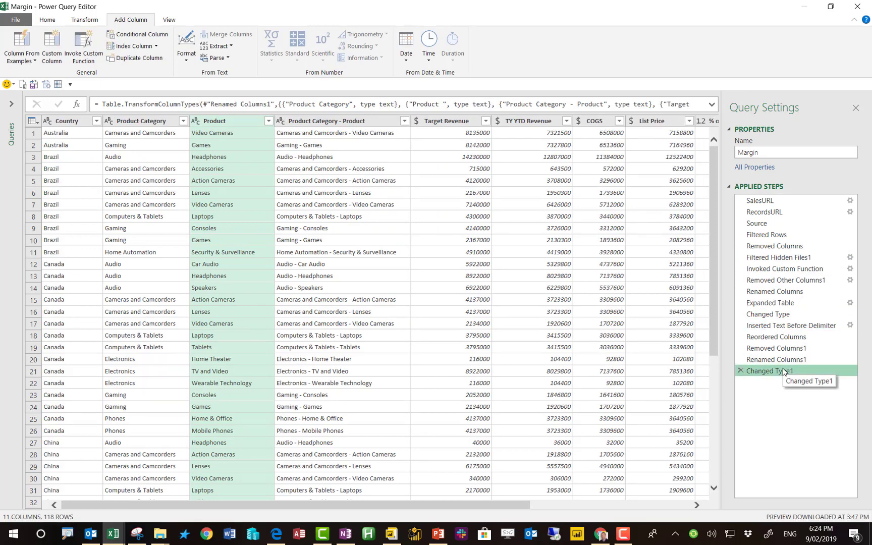
- Close & Load the Margin query back into the workbook
click(50, 21)
click(22, 61)
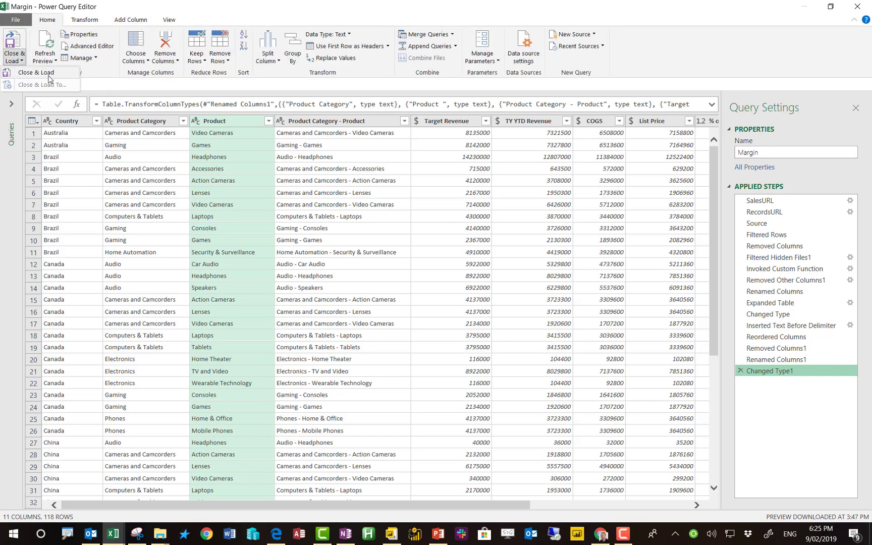
click(857, 7)
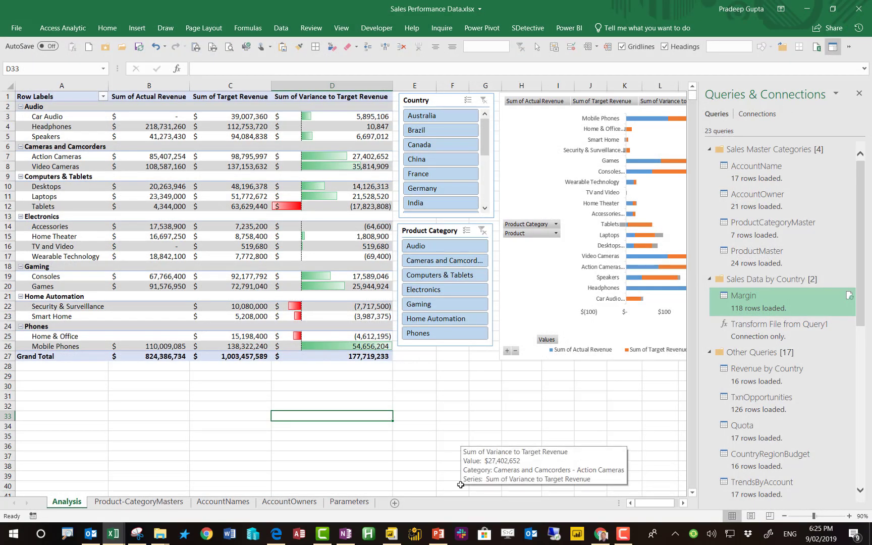
- Bring up the Power Pivot commands to open the Margin table in the data model
click(485, 32)
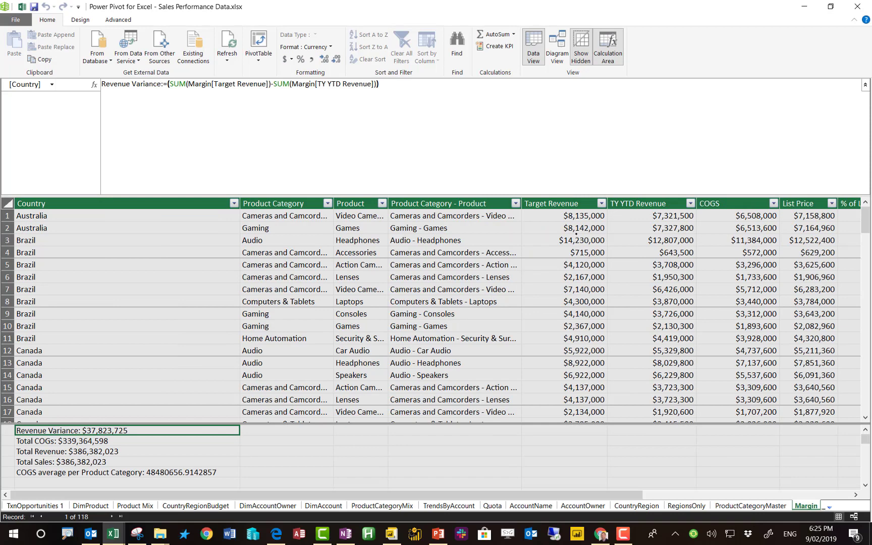
- Inspect Margin values for Target Revenue and the Gaming and Cameras and Camcorders categories
click(576, 235)
click(329, 223)
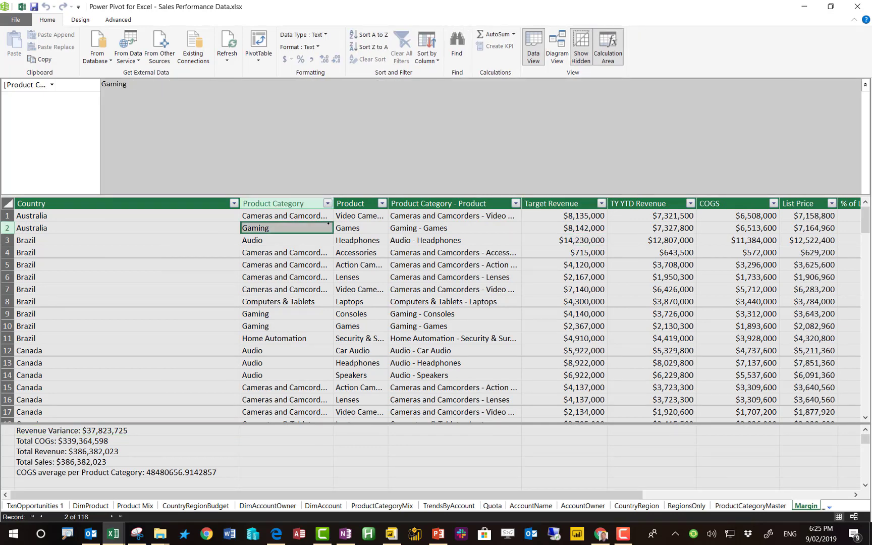
click(310, 278)
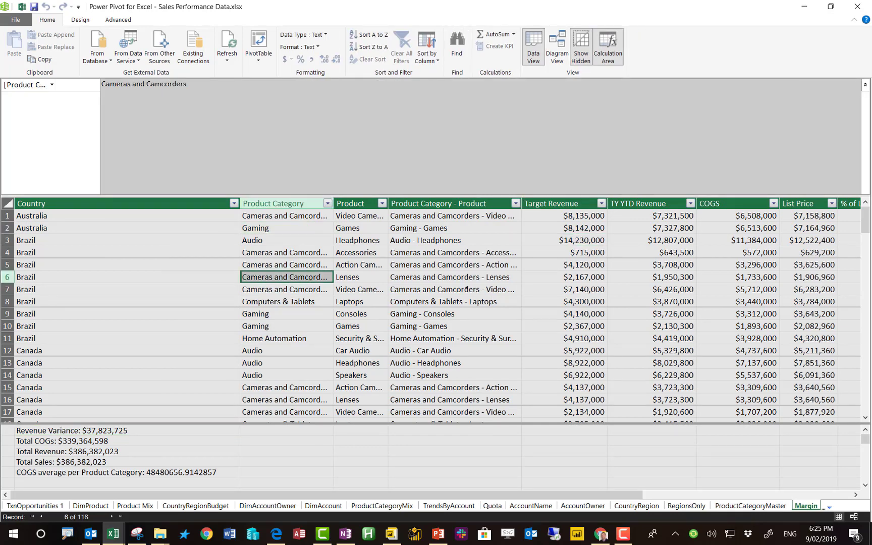
- Review the Total COGs and COGS average per Product Category formulas, then switch to Diagram View
click(36, 442)
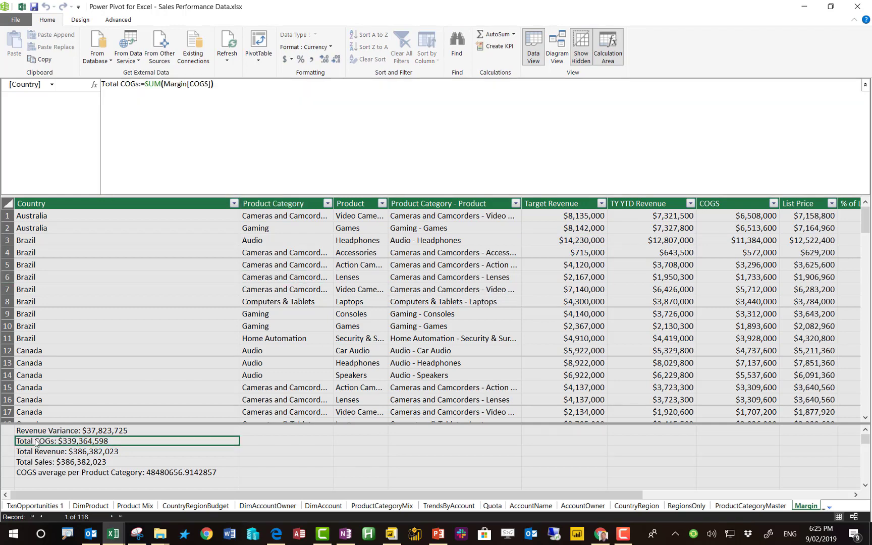
click(247, 108)
ctrl+scroll(248, 108, up, 2)
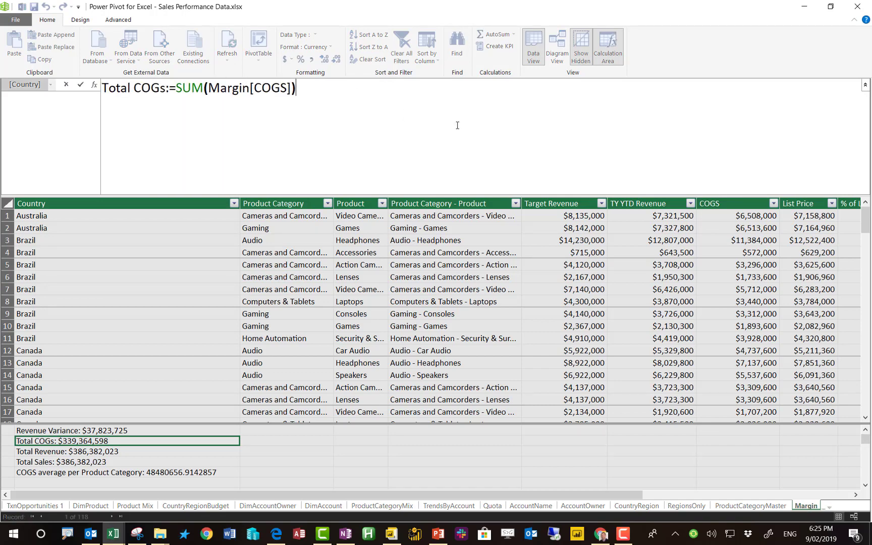
click(733, 201)
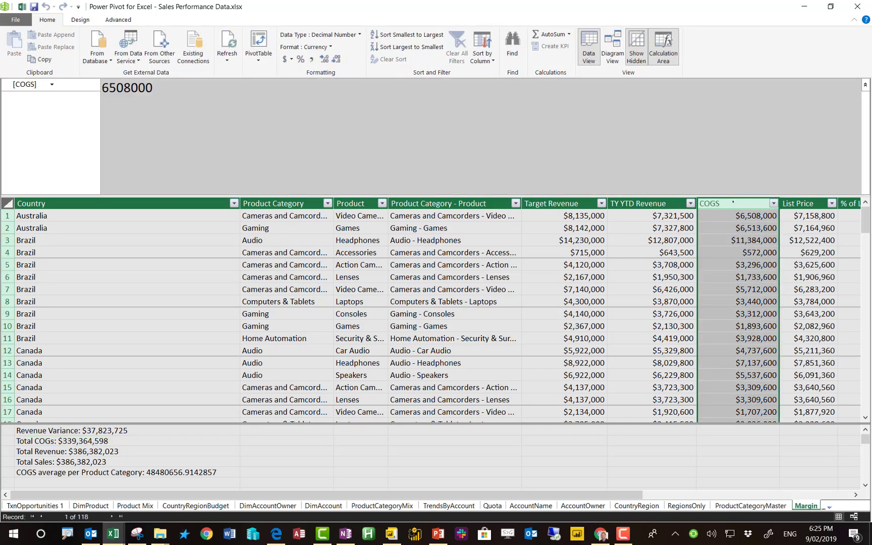
click(91, 443)
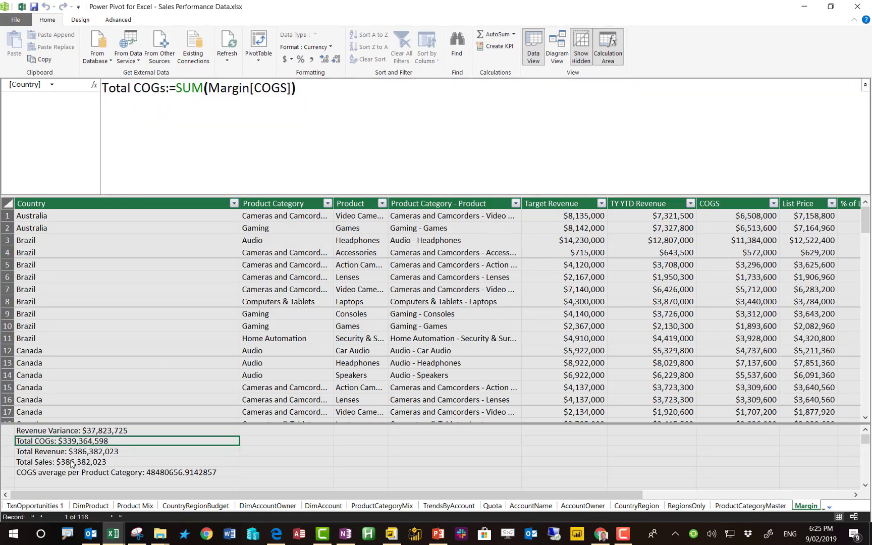
click(71, 473)
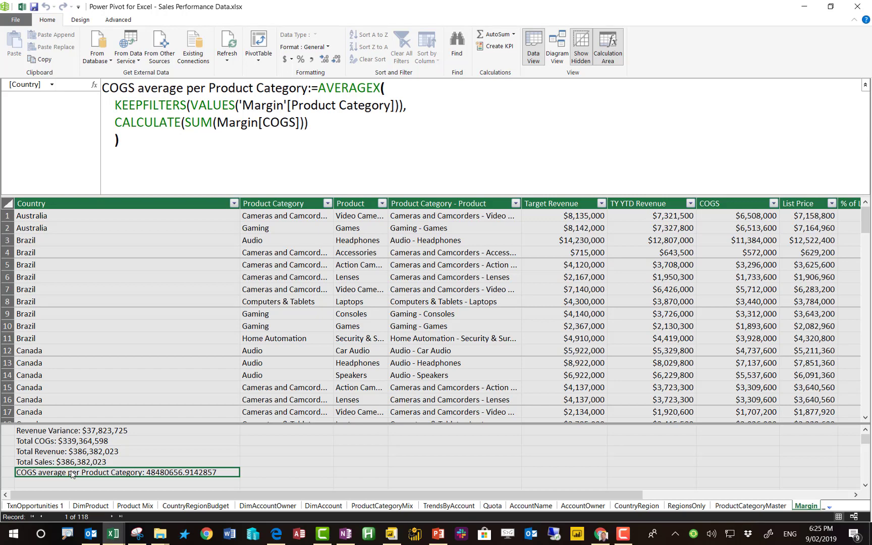
click(555, 50)
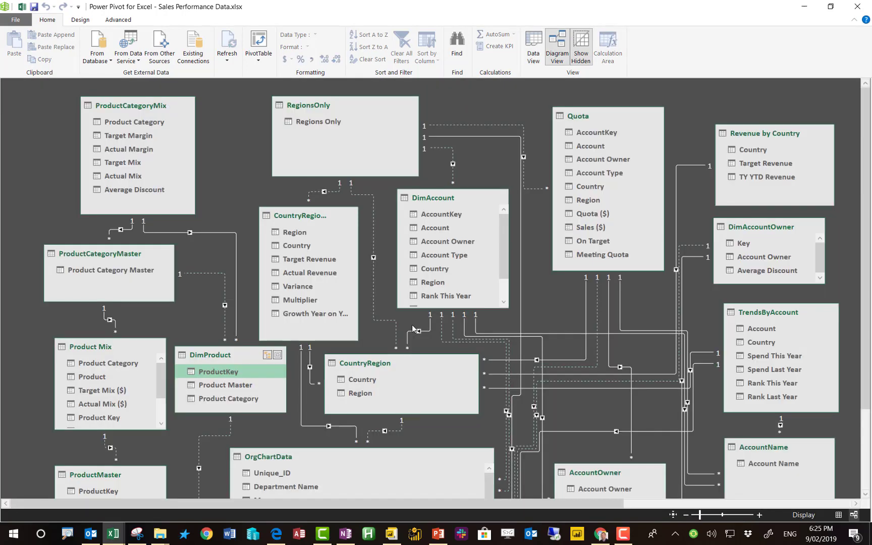
- Zoom the model diagram out three steps, then close the Power Pivot window
click(687, 515)
click(687, 515)
click(687, 516)
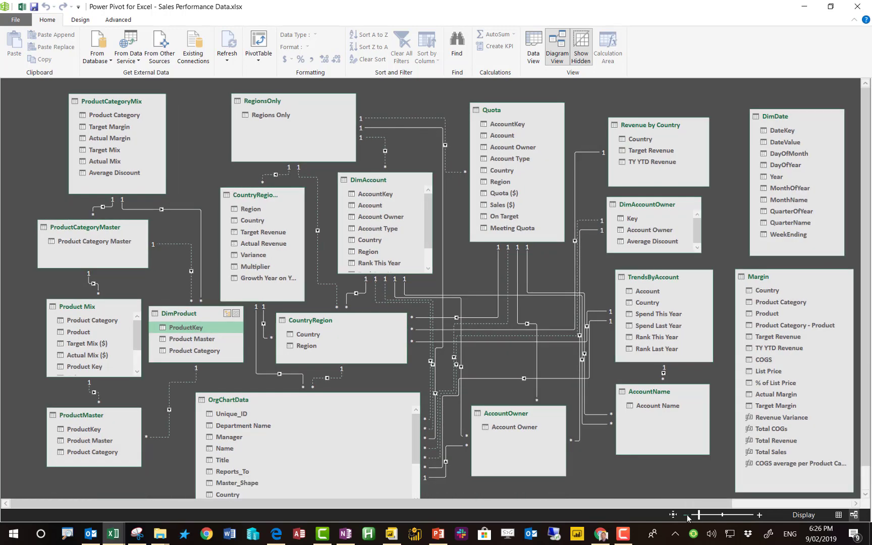
click(857, 6)
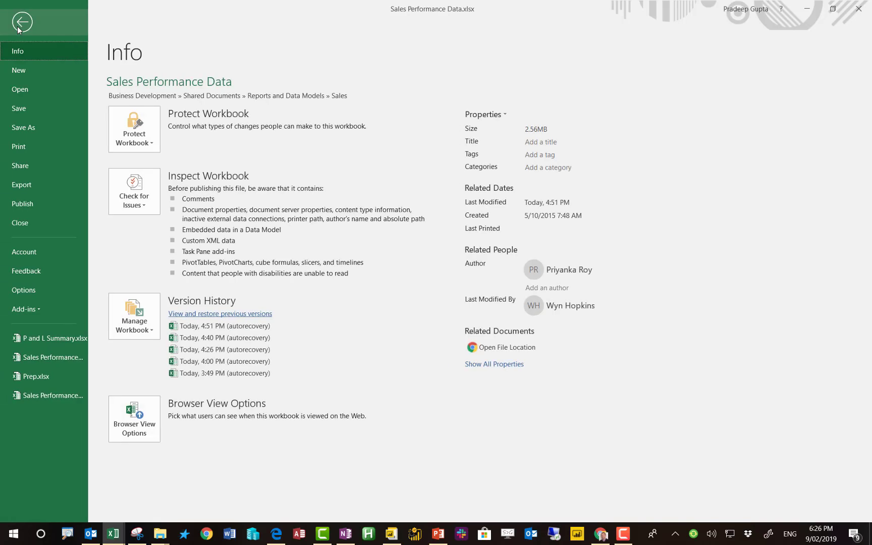
- View Excel's Publish to Power BI options, then switch to the browser's Monthly Reports files
click(45, 207)
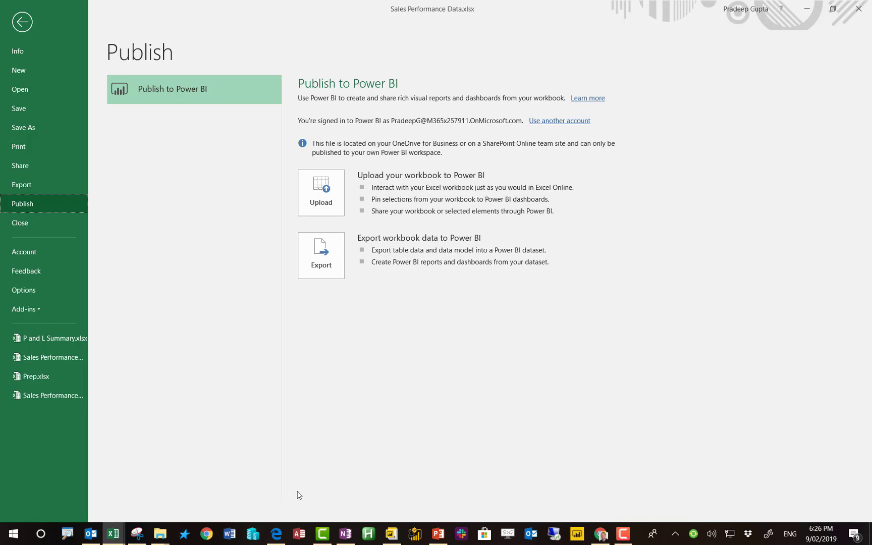
click(277, 536)
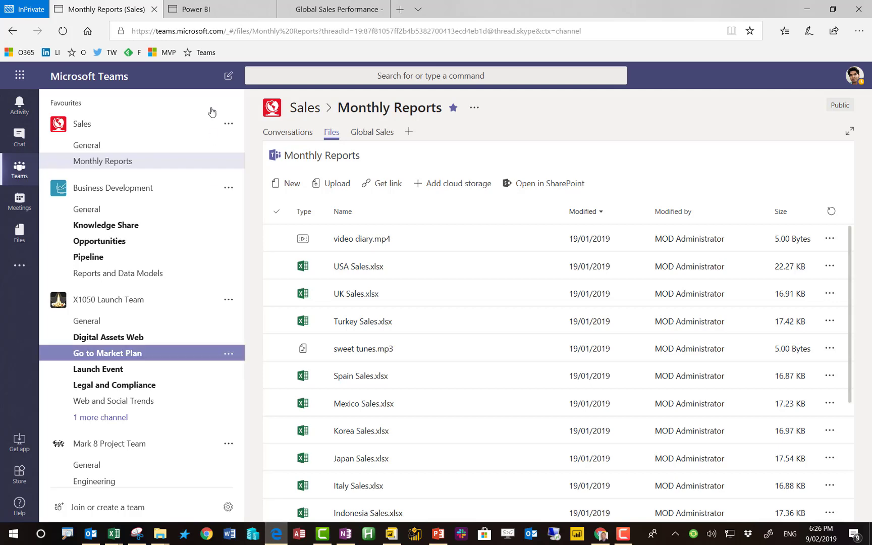
- In the Power BI Sales workspace's datasets, create a new report from Sales Performance Data
click(232, 7)
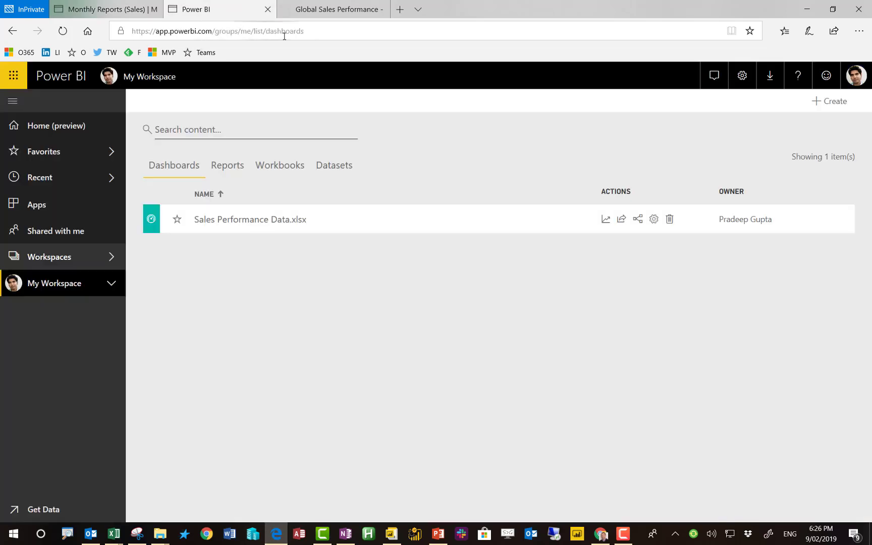
click(53, 261)
scroll(177, 368, down, 3)
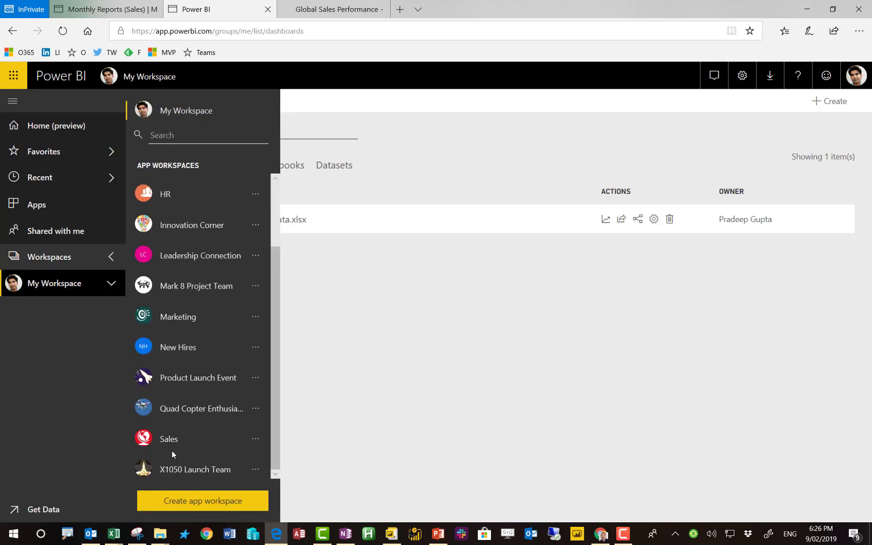
click(169, 439)
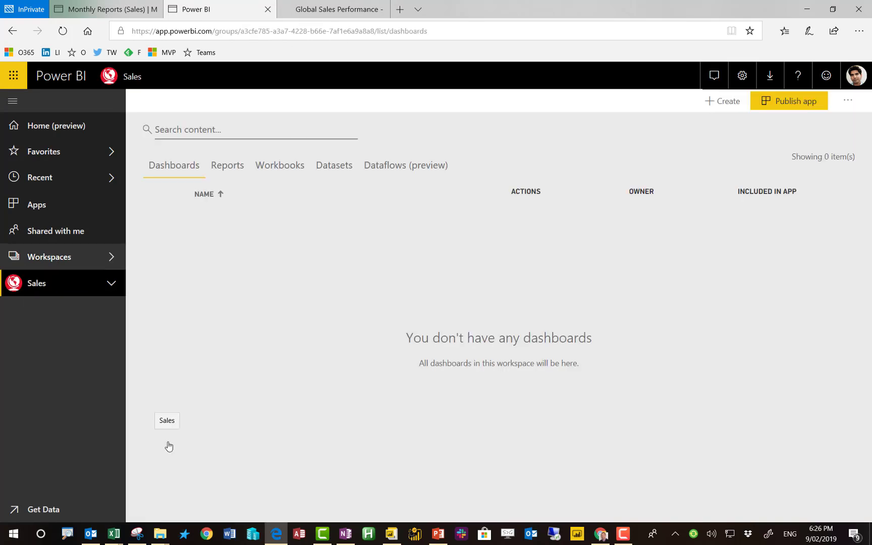
click(275, 166)
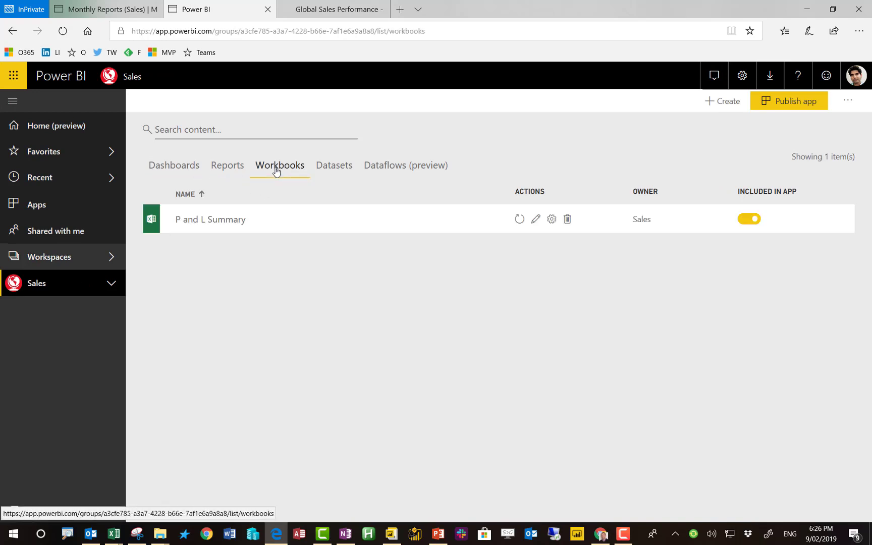
click(333, 167)
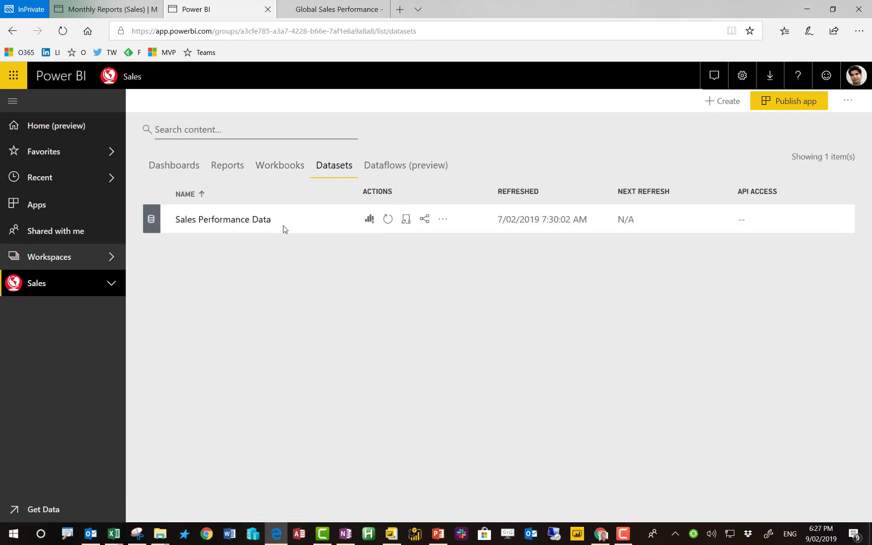
click(374, 220)
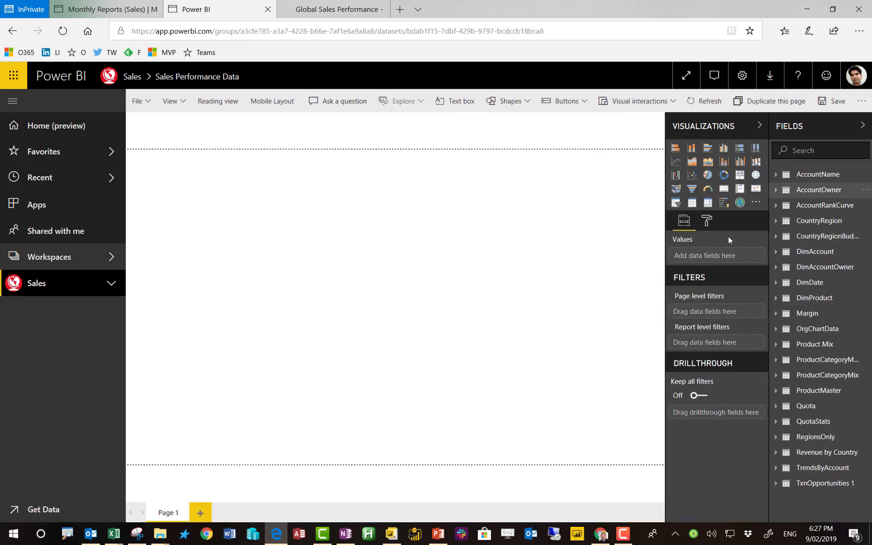
- Ask Q&A 'ytd revenue over time' for a line chart, then widen it and move it up-left
double_click(268, 225)
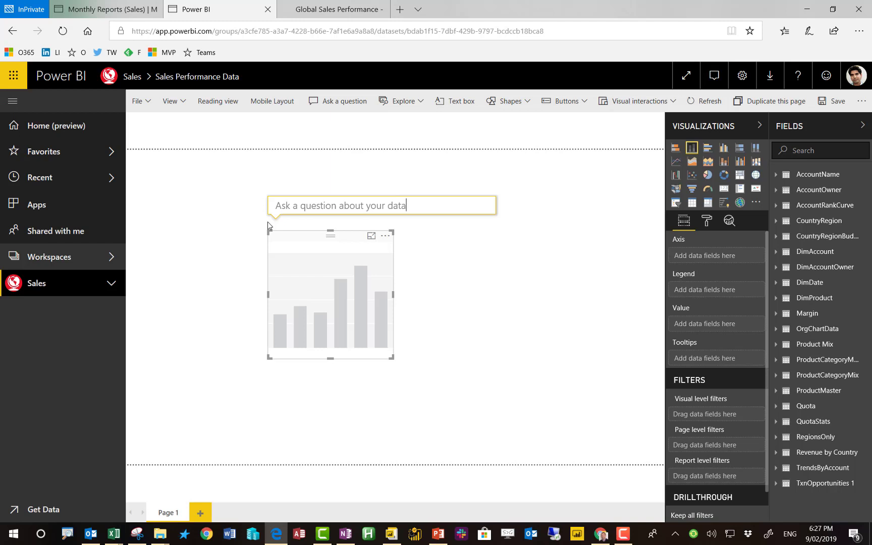
text(ytd)
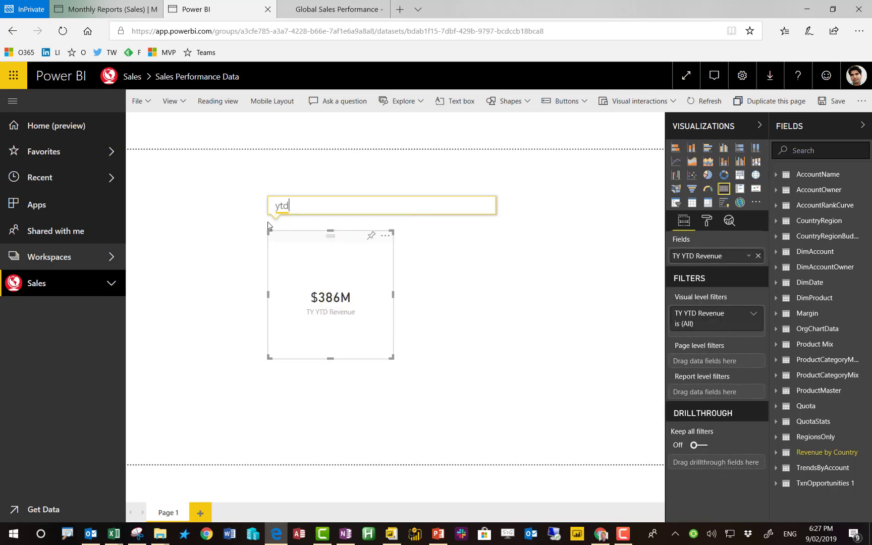
text( re)
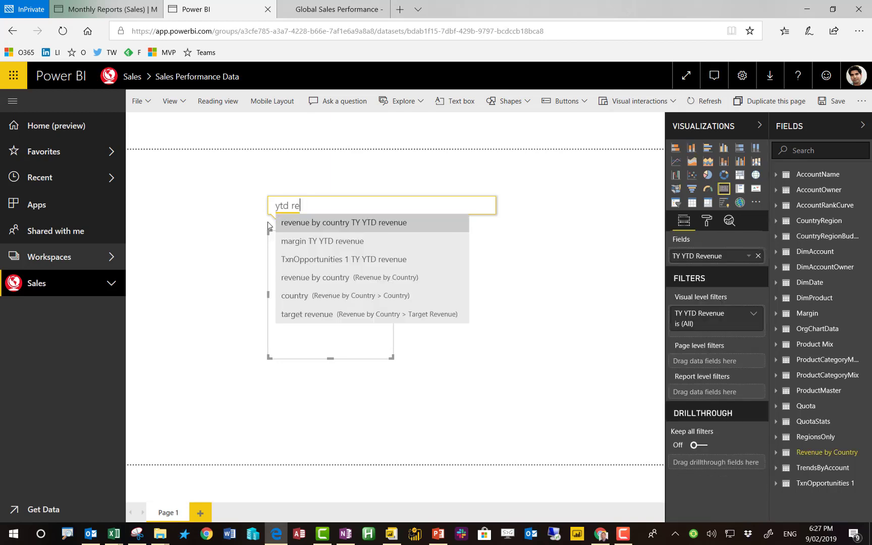
text(venue)
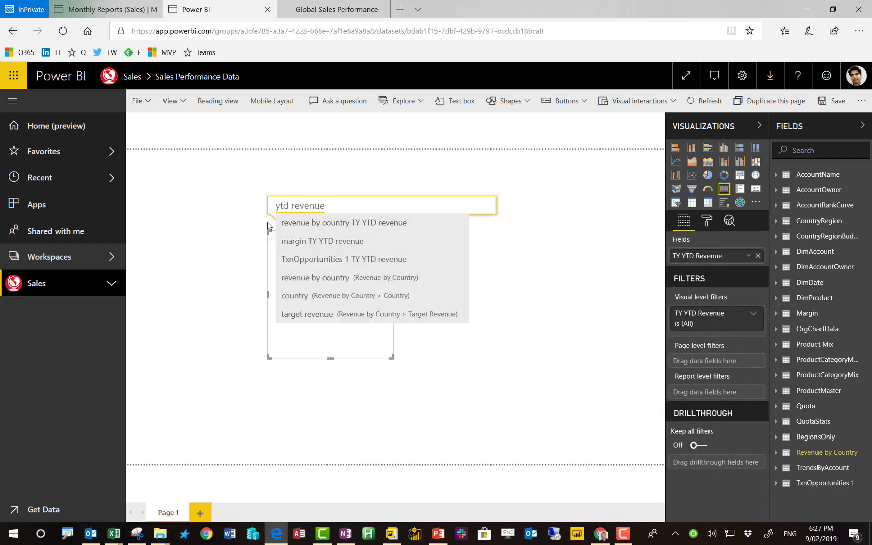
text( over time)
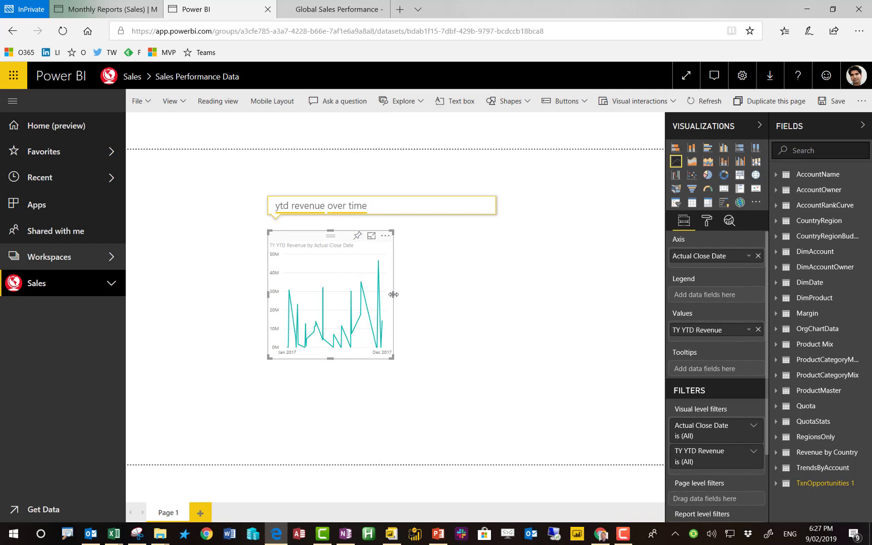
drag(393, 294, 432, 300)
right_click(431, 299)
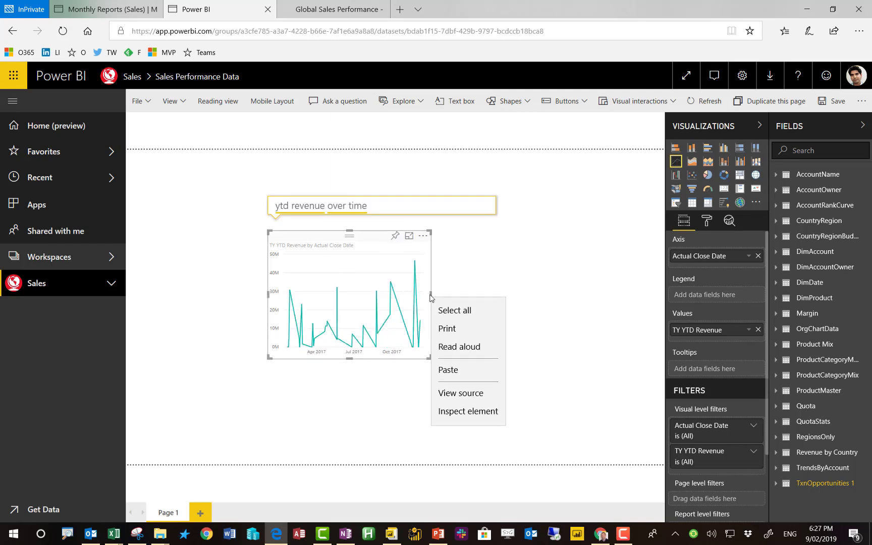
click(432, 298)
click(470, 300)
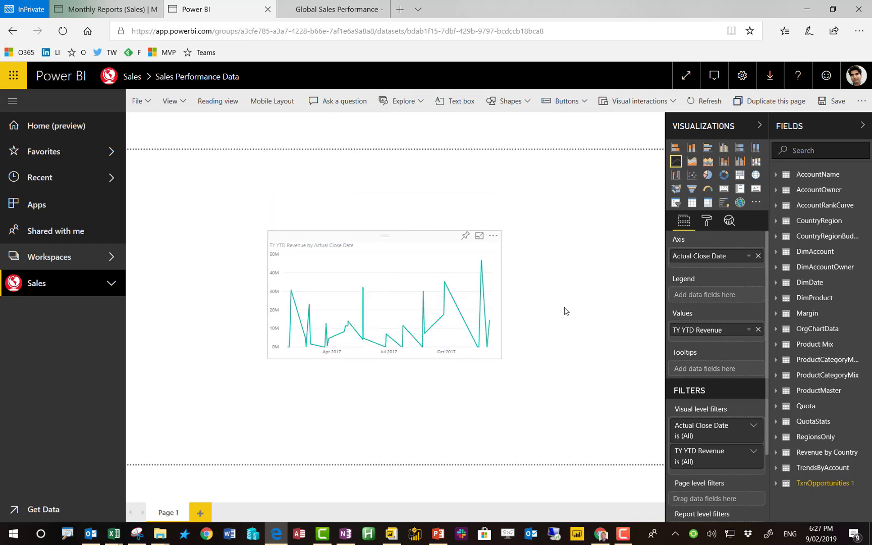
drag(566, 310, 566, 311)
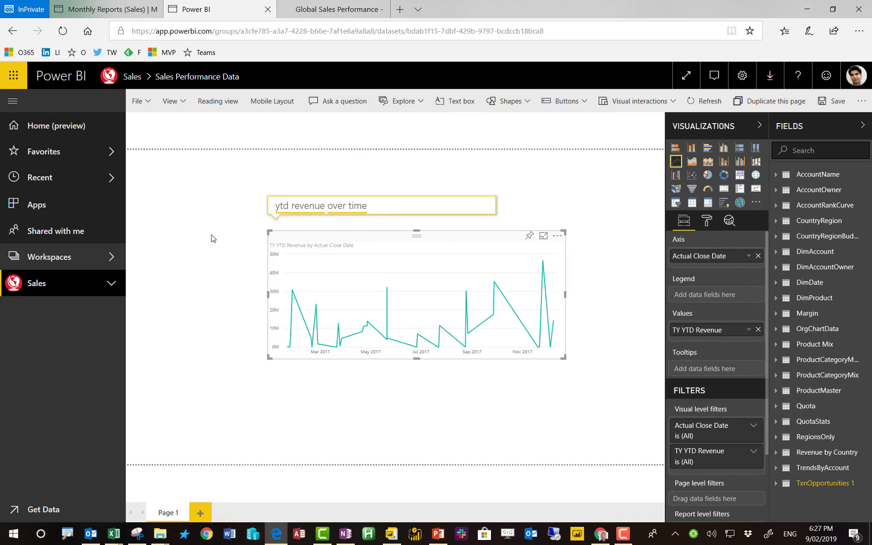
drag(312, 234, 183, 194)
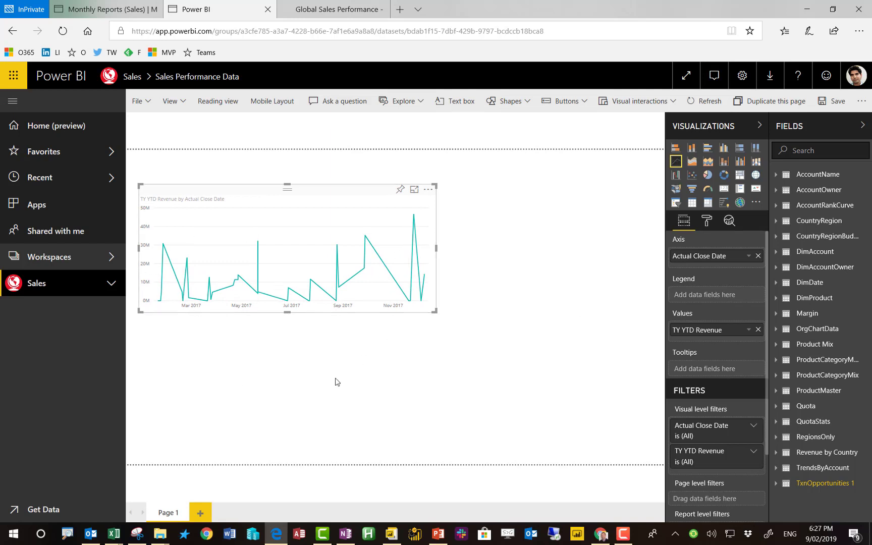
- Run Explain the decrease on the late-August TY YTD Revenue dip and review the insights
right_click(339, 289)
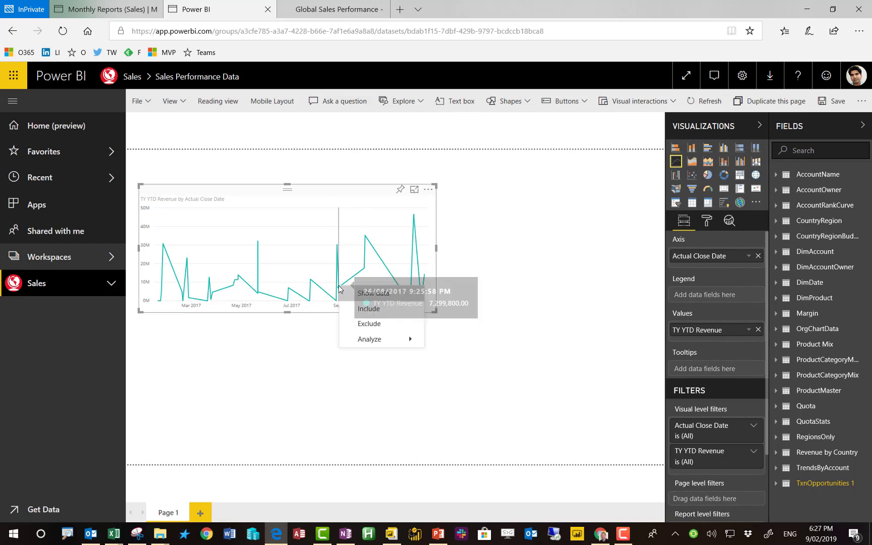
mouse_move(374, 339)
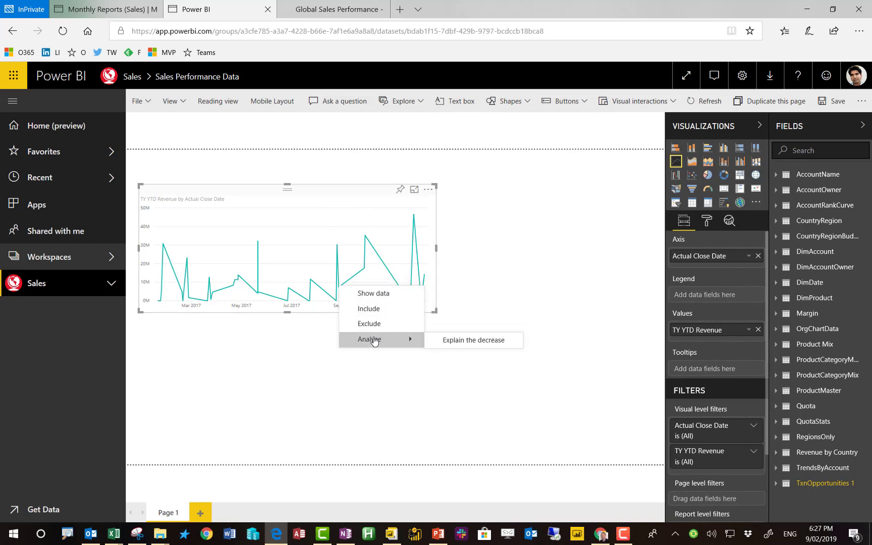
click(461, 341)
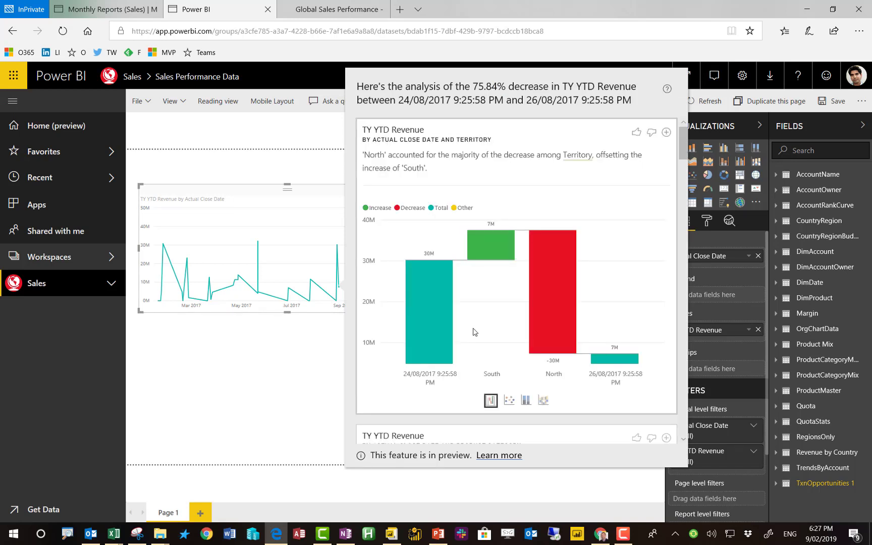
scroll(474, 332, down, 5)
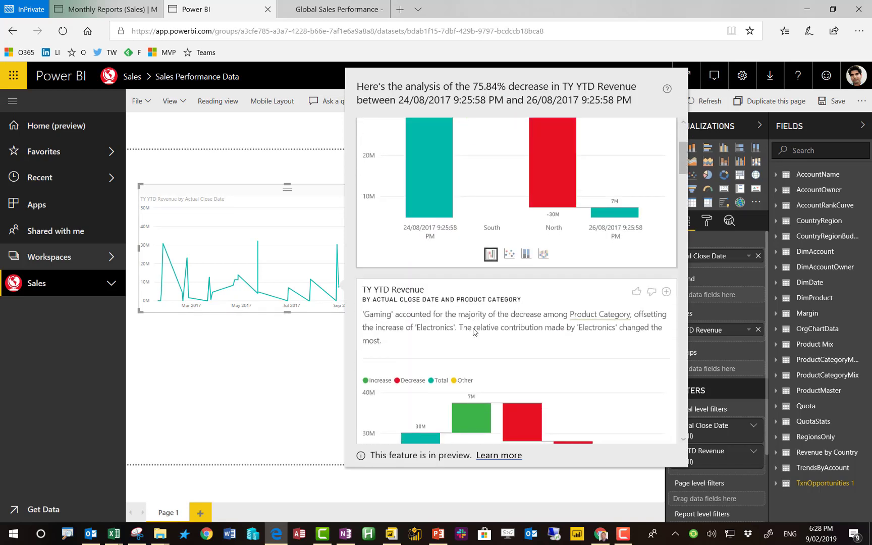
scroll(473, 332, down, 1)
scroll(475, 331, down, 2)
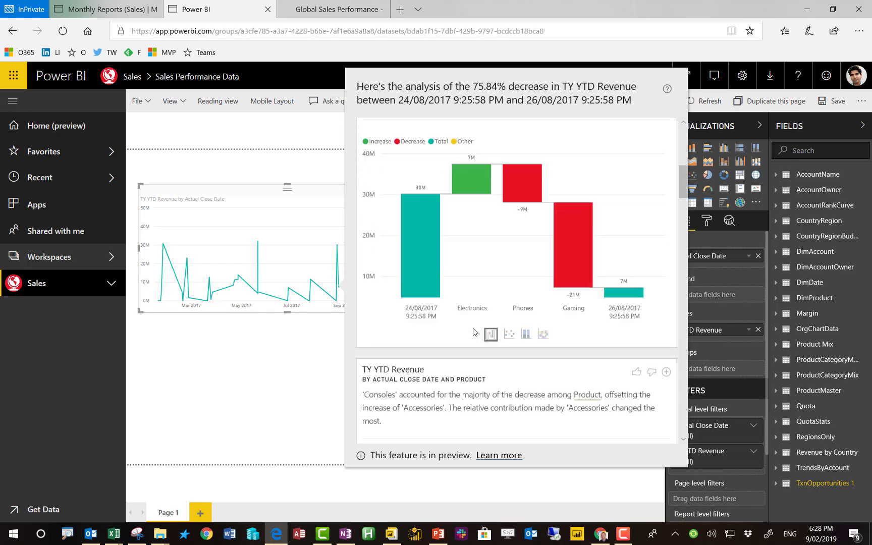
scroll(473, 332, down, 4)
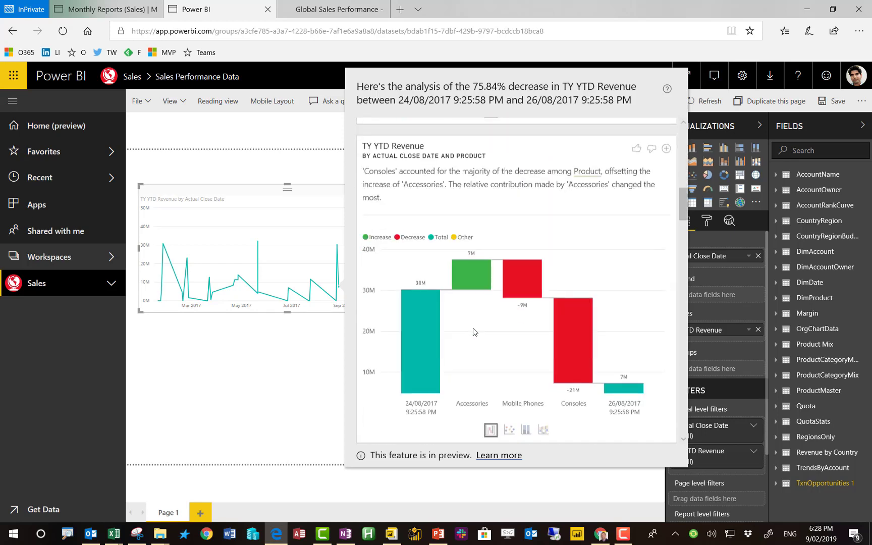
scroll(474, 331, down, 2)
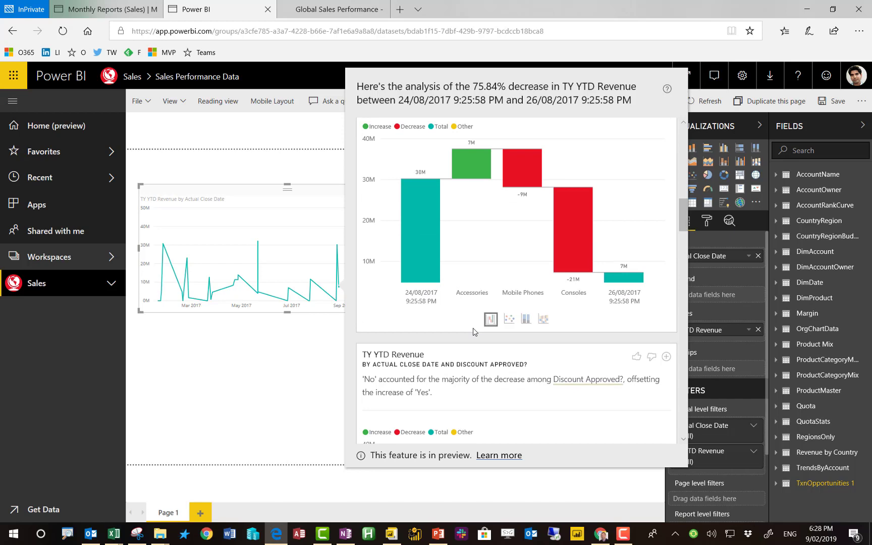
scroll(473, 332, down, 5)
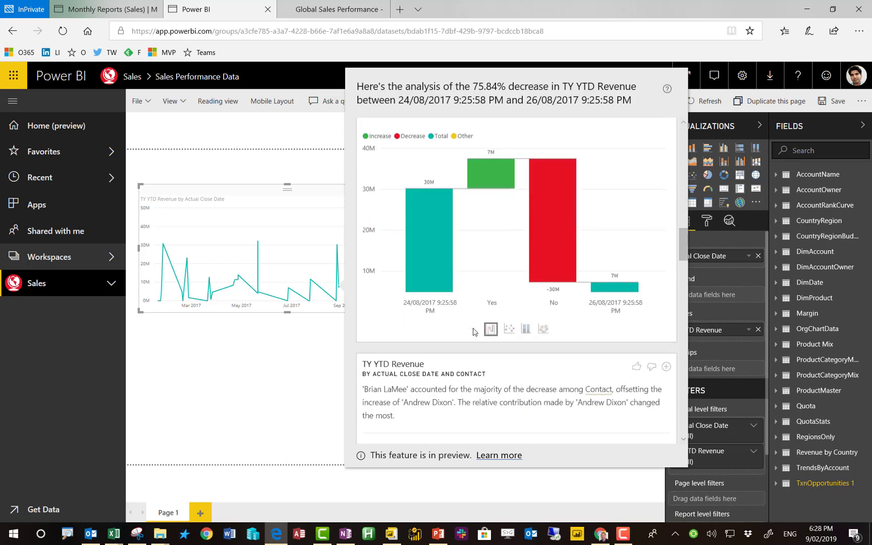
scroll(475, 328, up, 7)
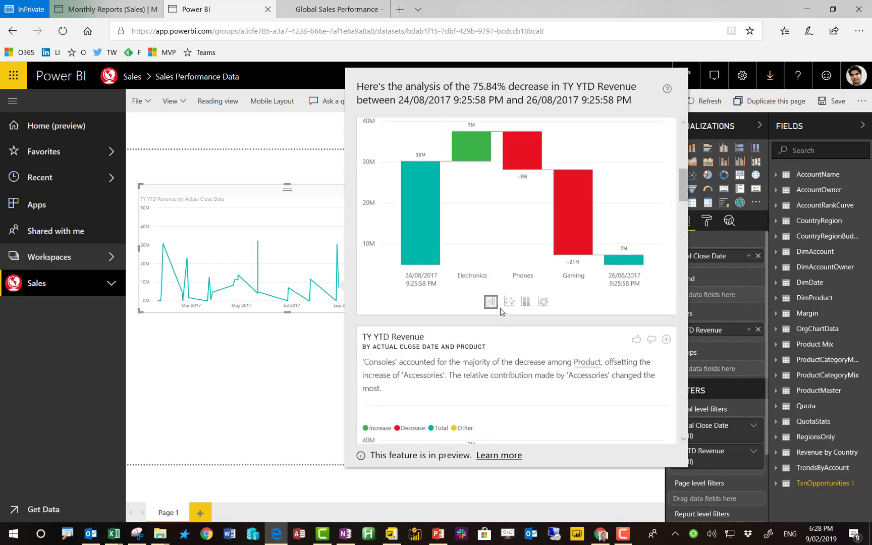
- Compare the insight's chart views, then add the Product Category waterfall to the report
click(508, 301)
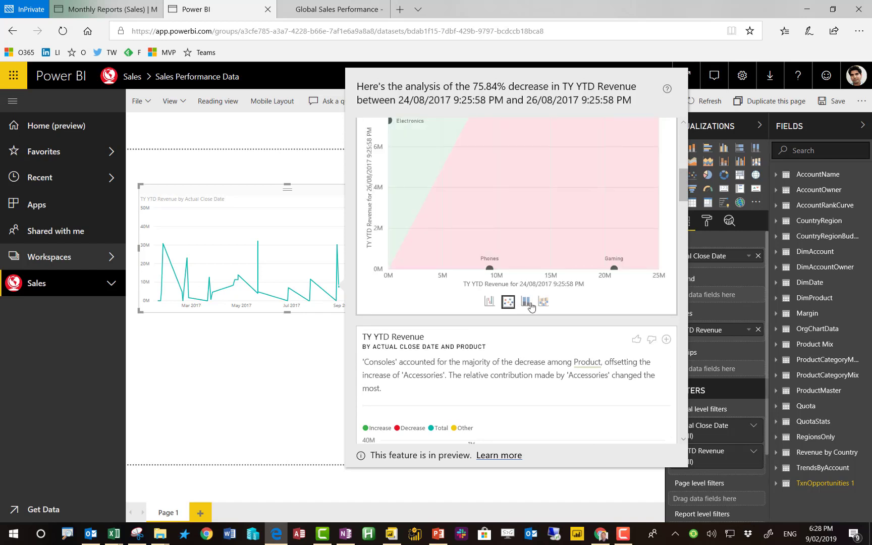
click(530, 305)
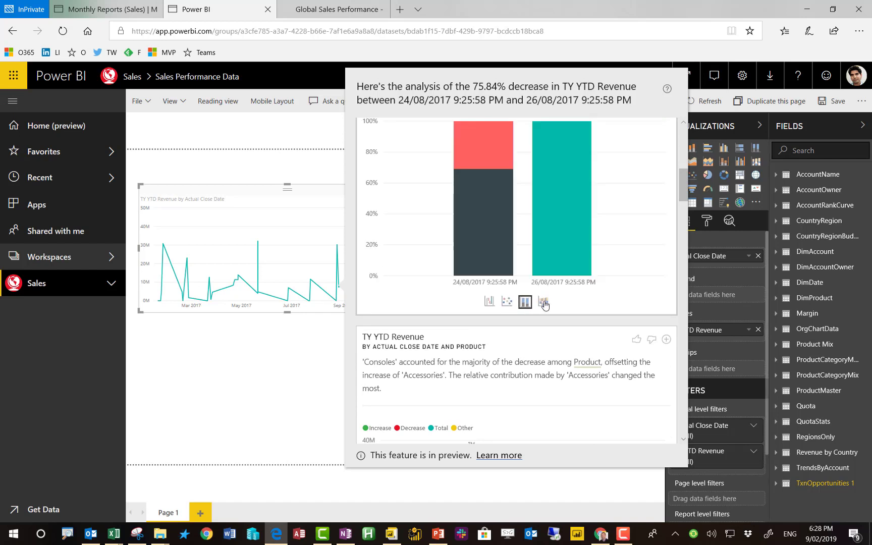
click(543, 301)
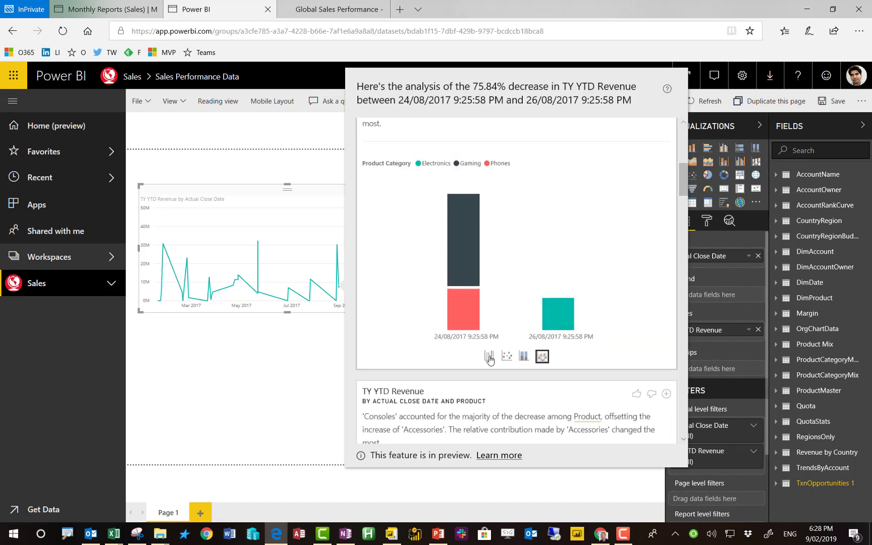
click(489, 357)
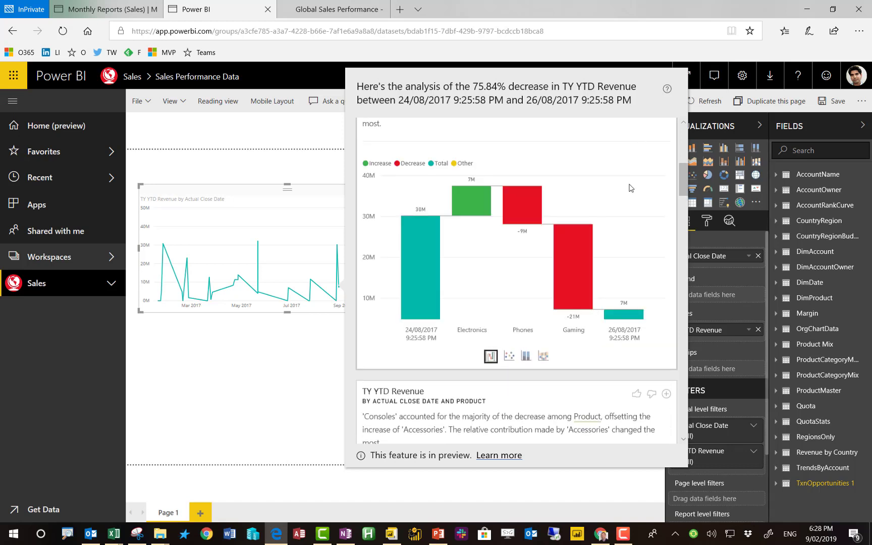
scroll(630, 188, up, 1)
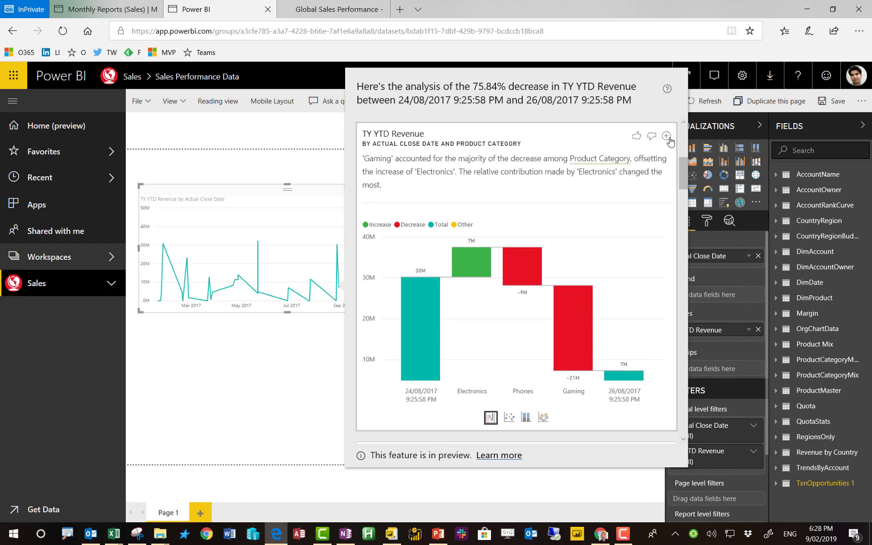
click(667, 137)
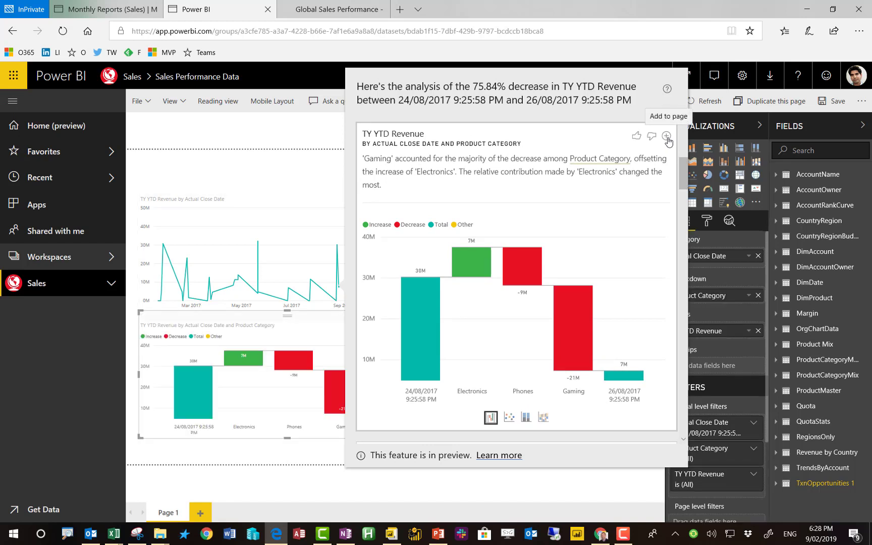
click(260, 459)
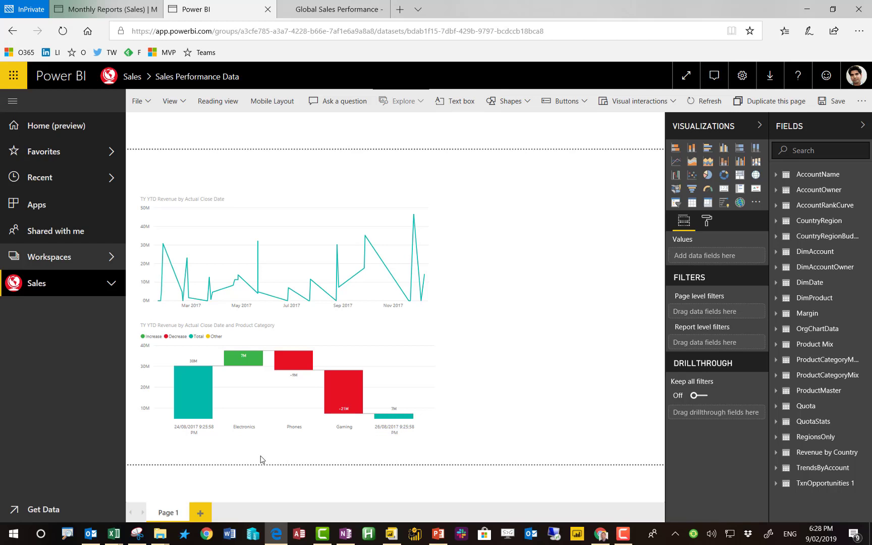
- In Power BI Desktop, connect live to the Sales workspace's Sales Performance Data dataset
click(393, 535)
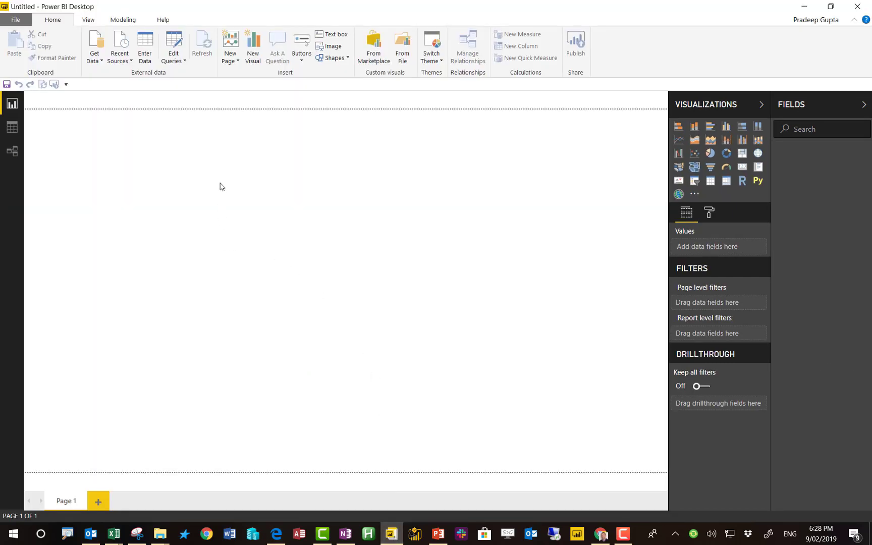
click(94, 61)
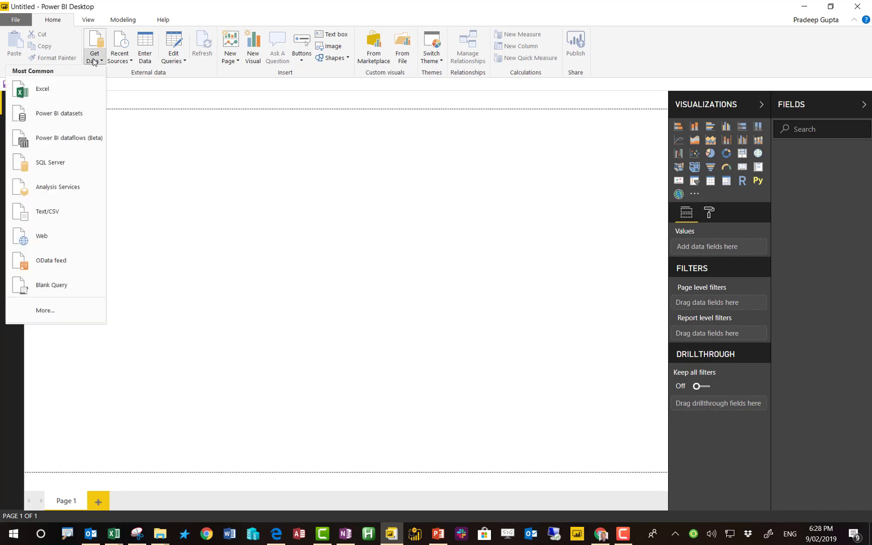
click(79, 114)
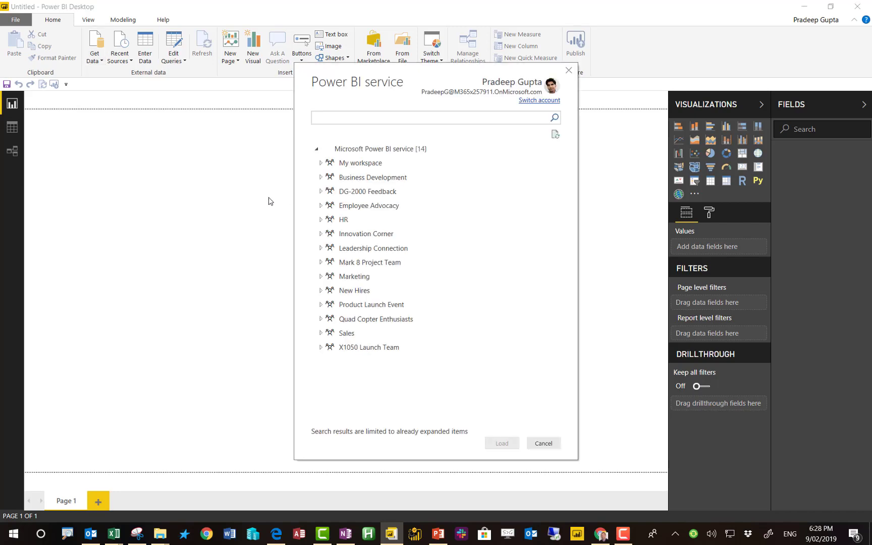
click(320, 334)
double_click(361, 361)
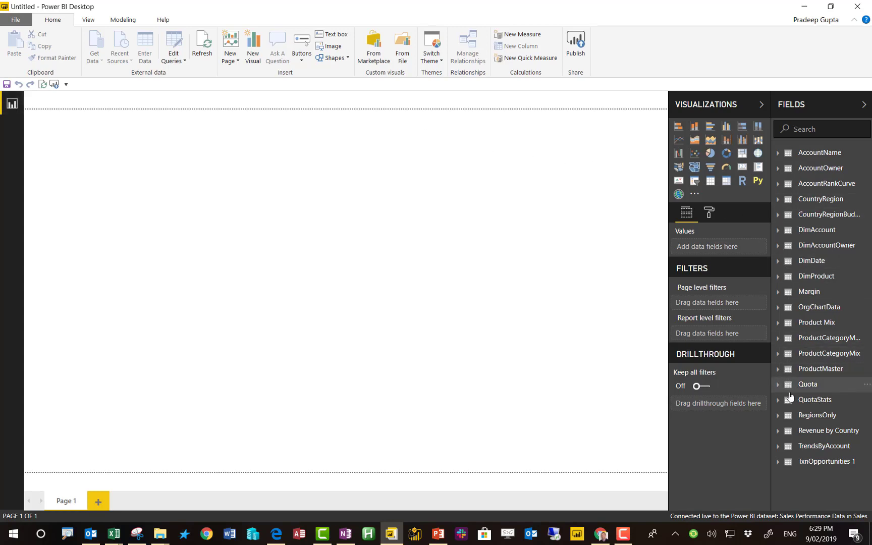
- Build an enlarged bar chart of Total Revenue by Country from the Margin table
click(778, 292)
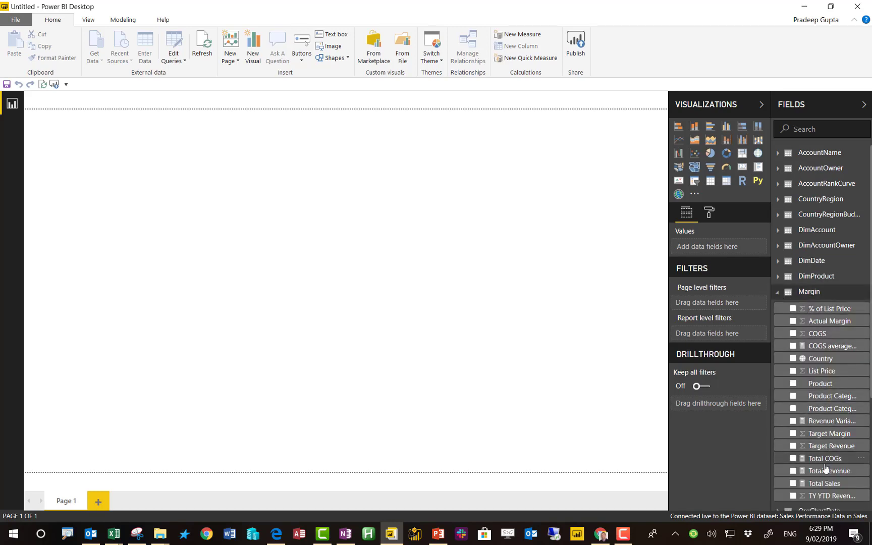
drag(824, 471, 229, 279)
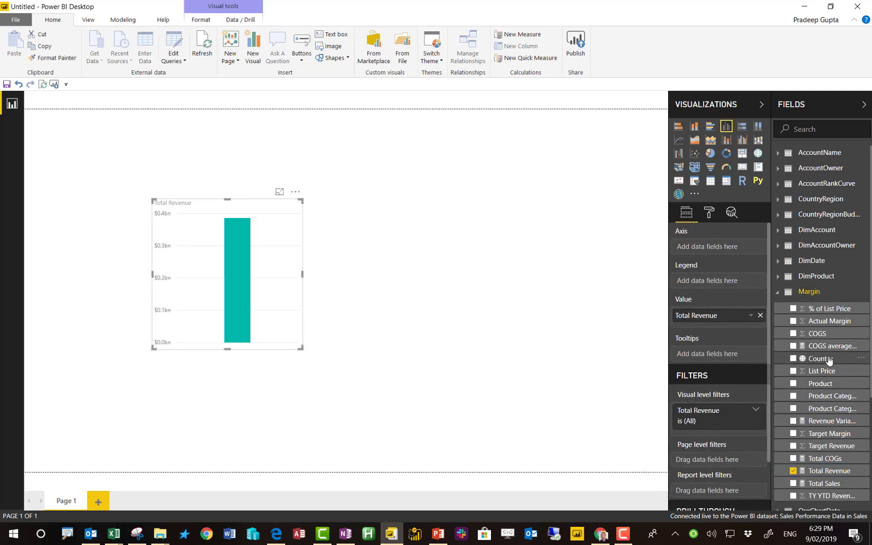
drag(828, 359, 217, 271)
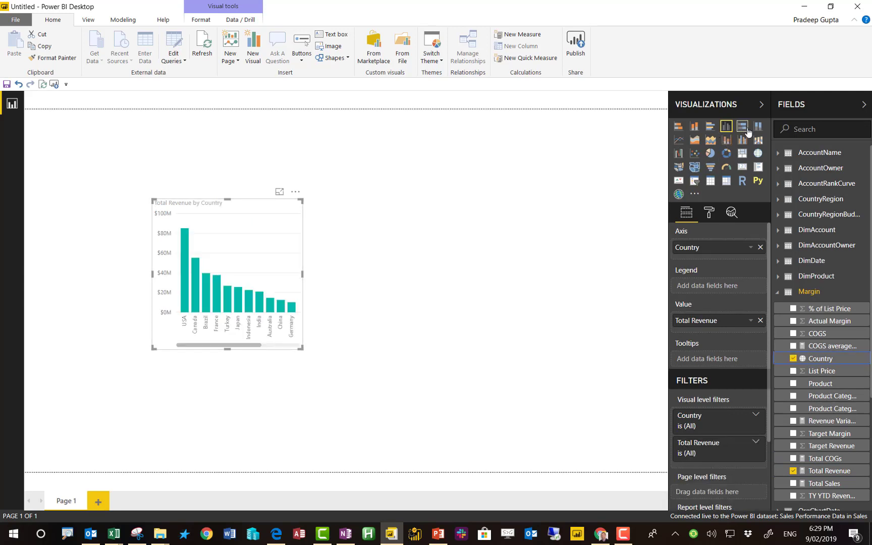
click(708, 130)
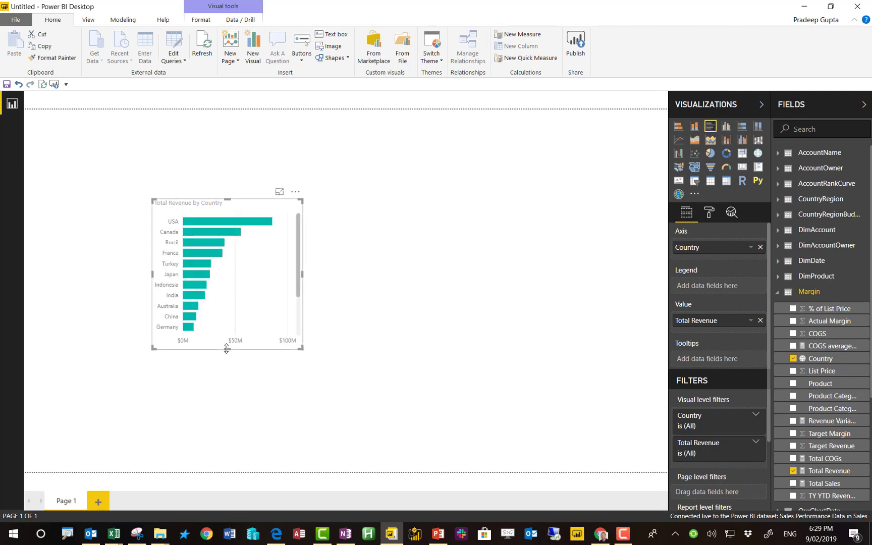
drag(227, 348, 226, 457)
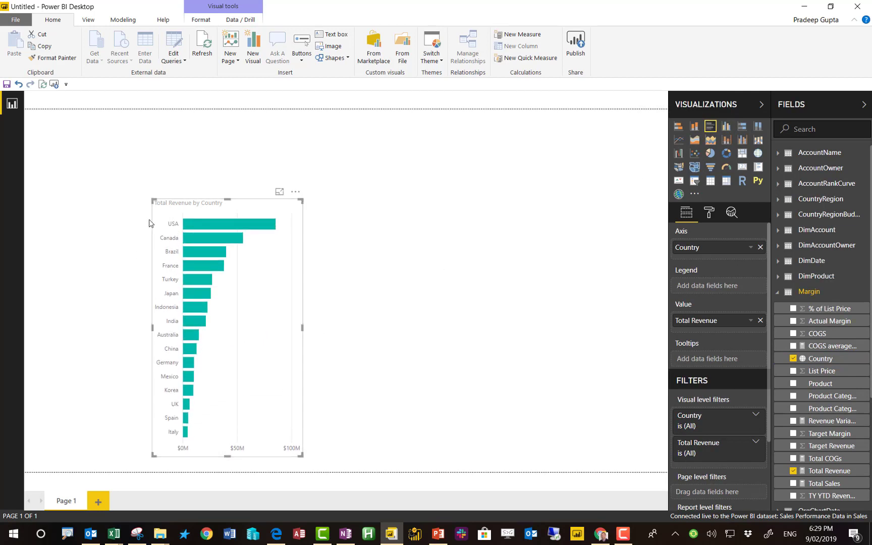
drag(152, 200, 44, 123)
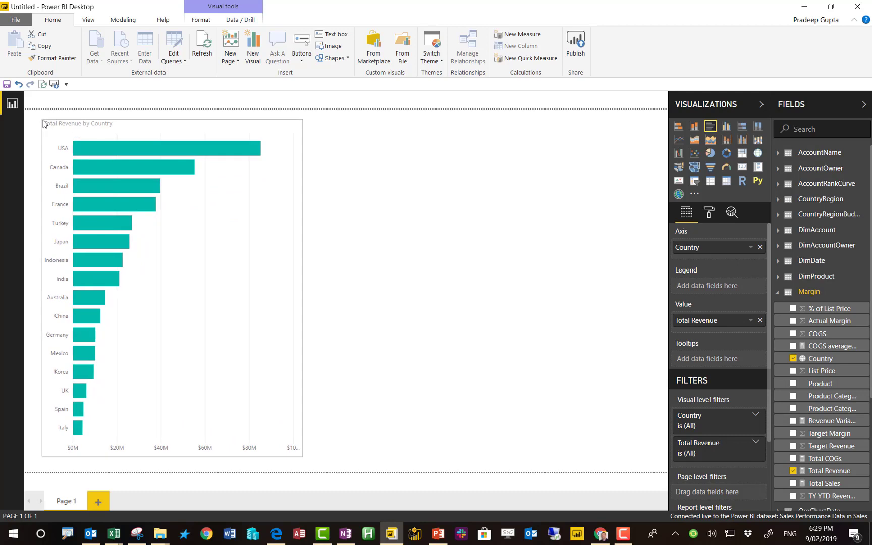
- Add a column chart of COGS average per Product Category beside it
click(465, 216)
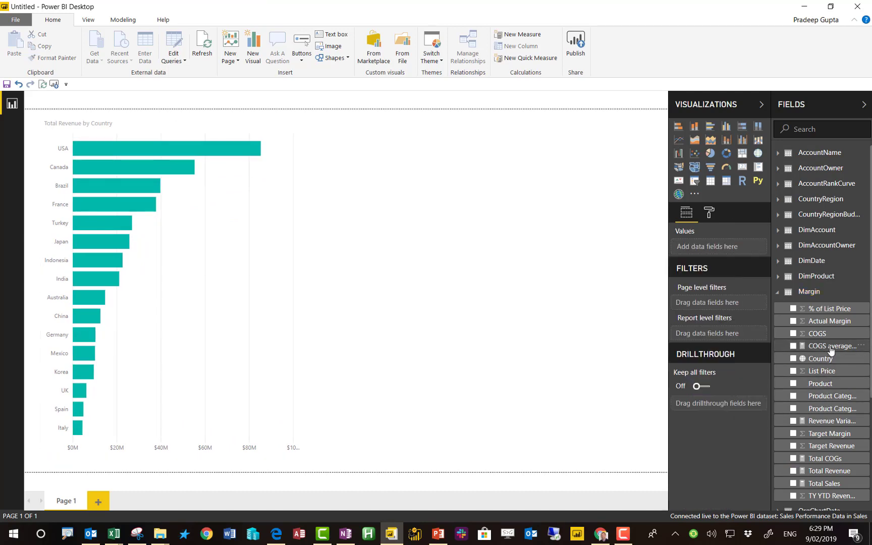
drag(831, 348, 489, 258)
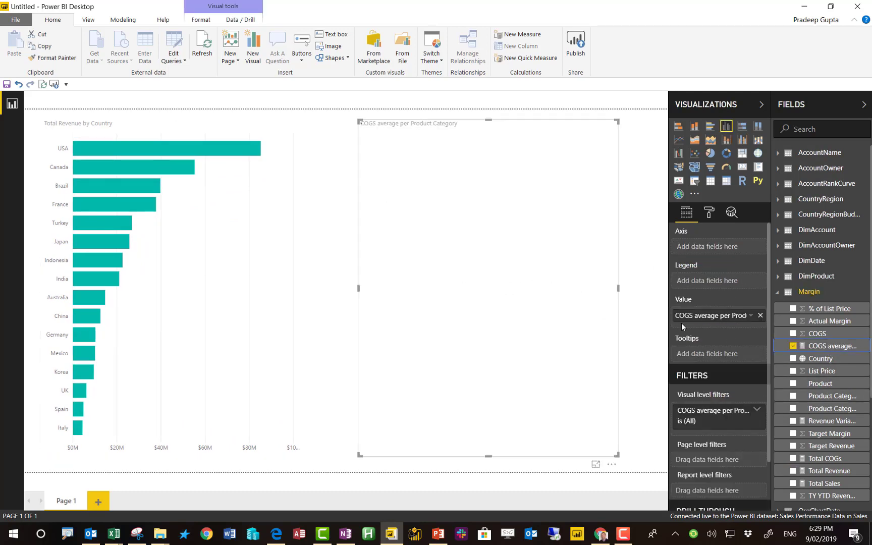
click(793, 396)
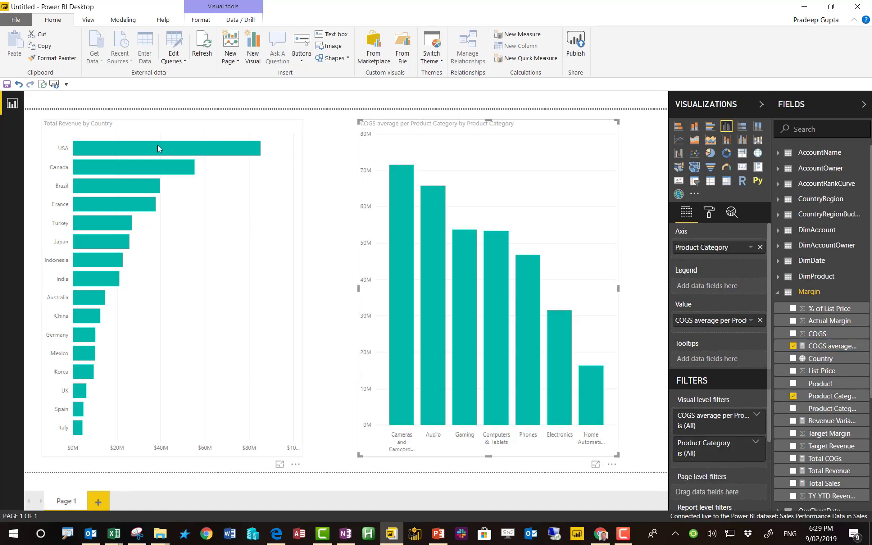
click(140, 151)
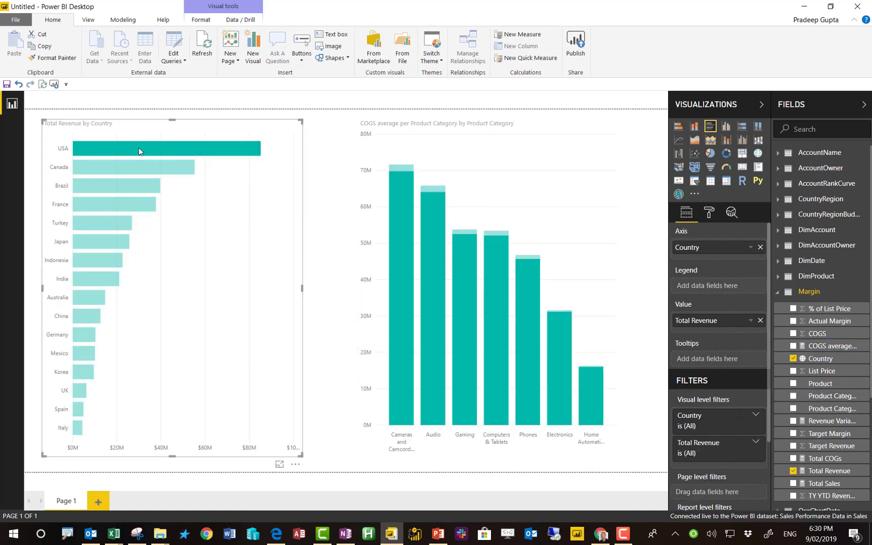
click(140, 151)
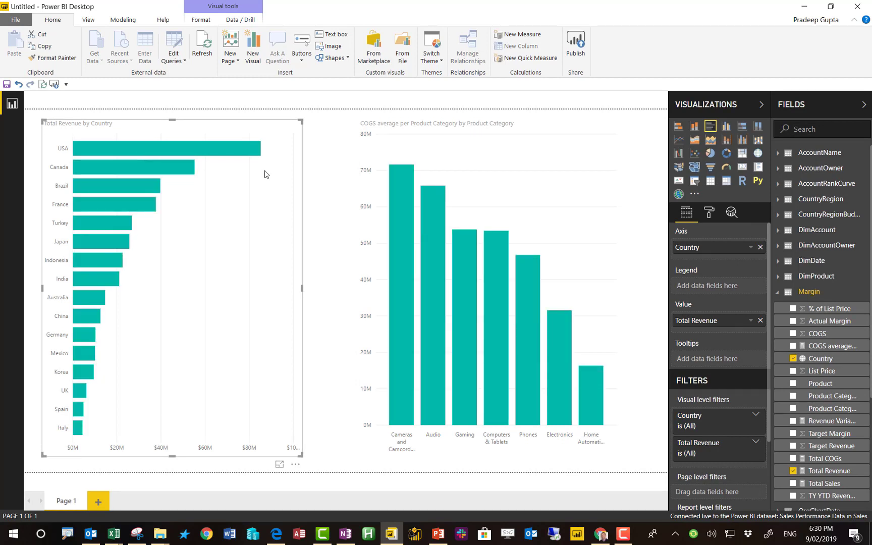
click(400, 231)
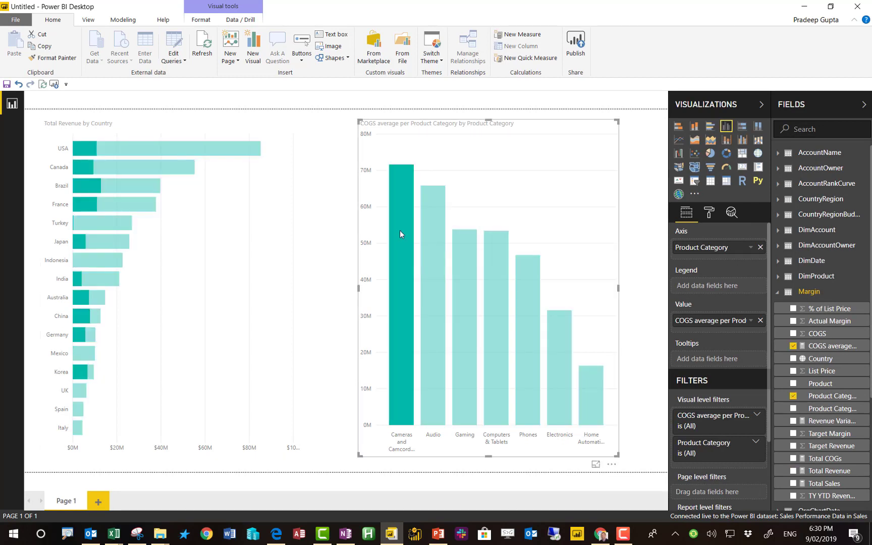
click(400, 230)
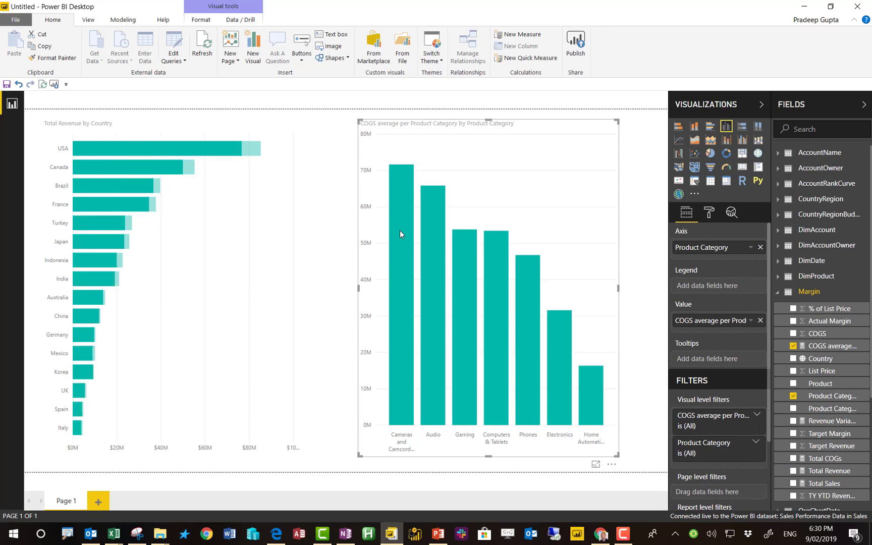
click(334, 256)
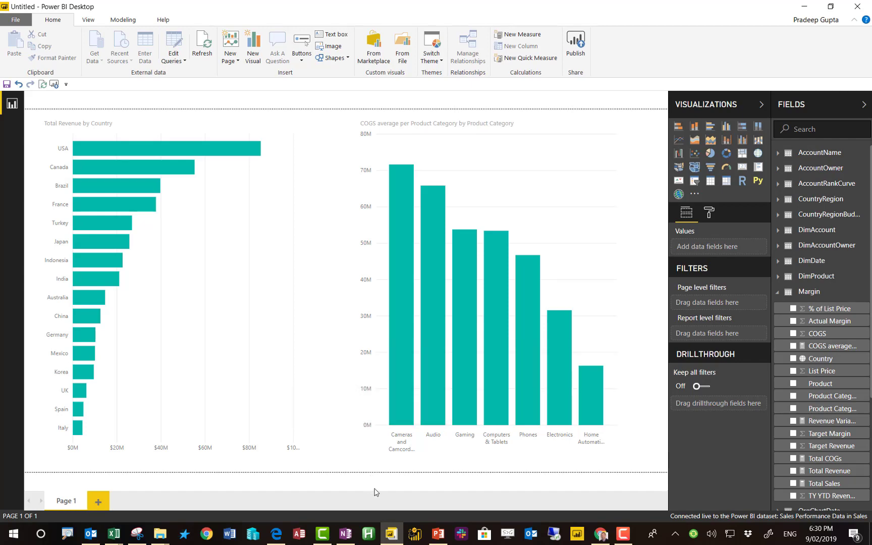
- Leave the edited service report for the Sales workspace without saving changes
click(277, 537)
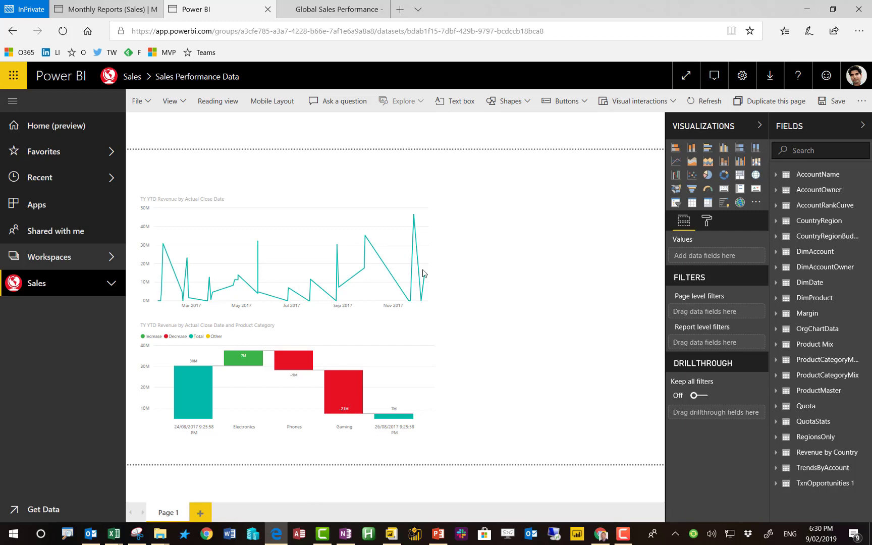
click(135, 77)
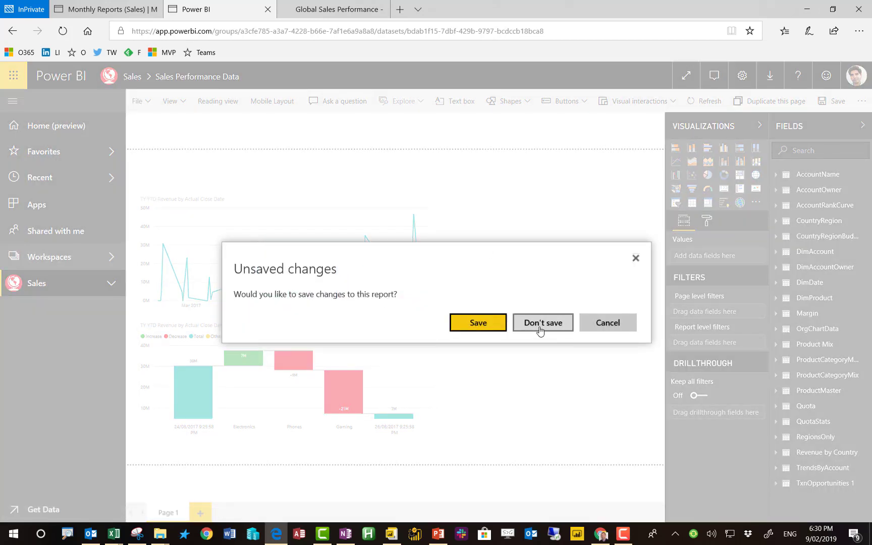
click(539, 328)
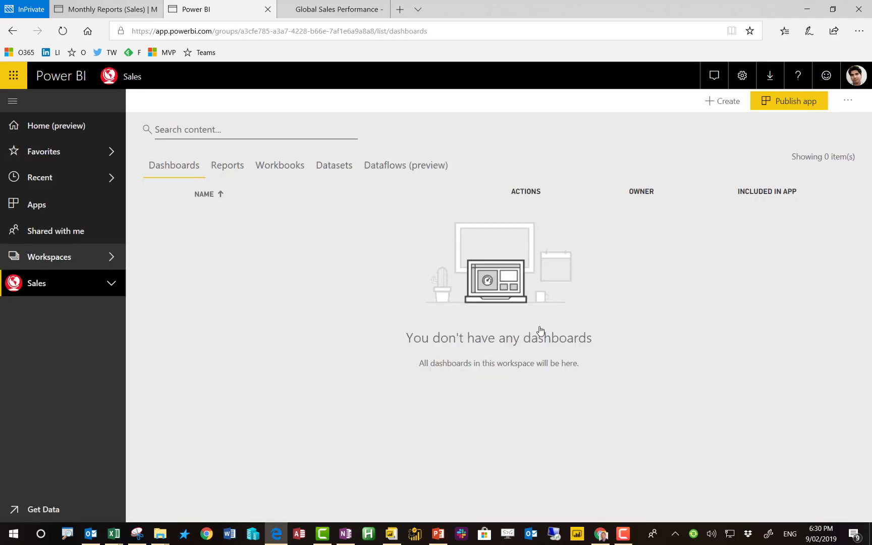
- Open the Global Sales Performance report, then return to the Teams Monthly Reports channel
click(227, 167)
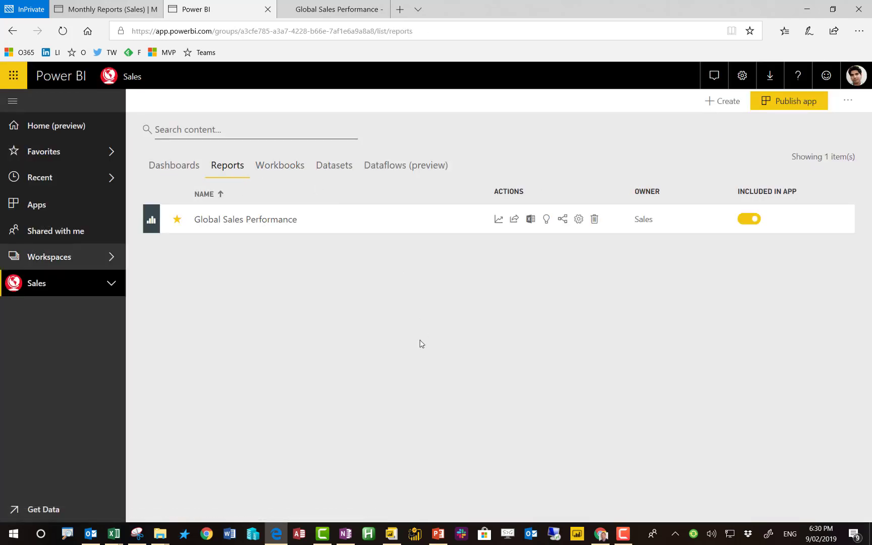
click(275, 226)
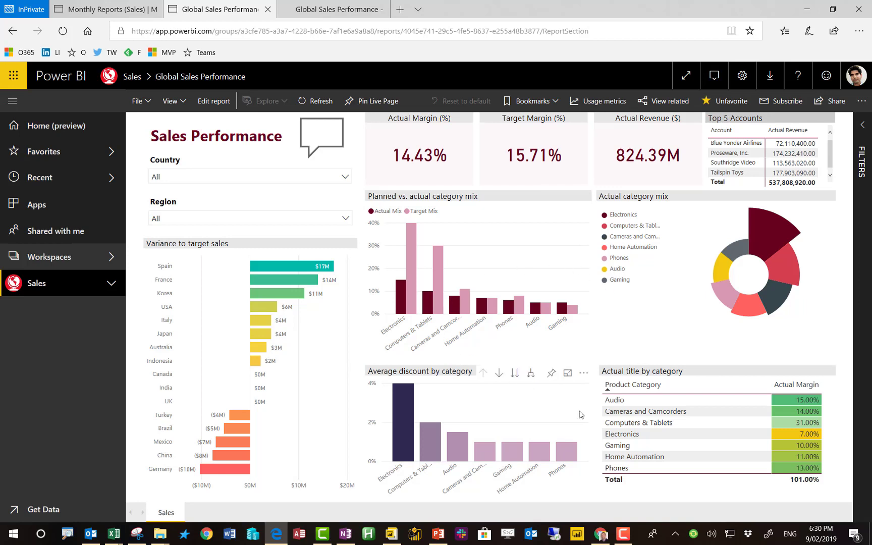
click(139, 10)
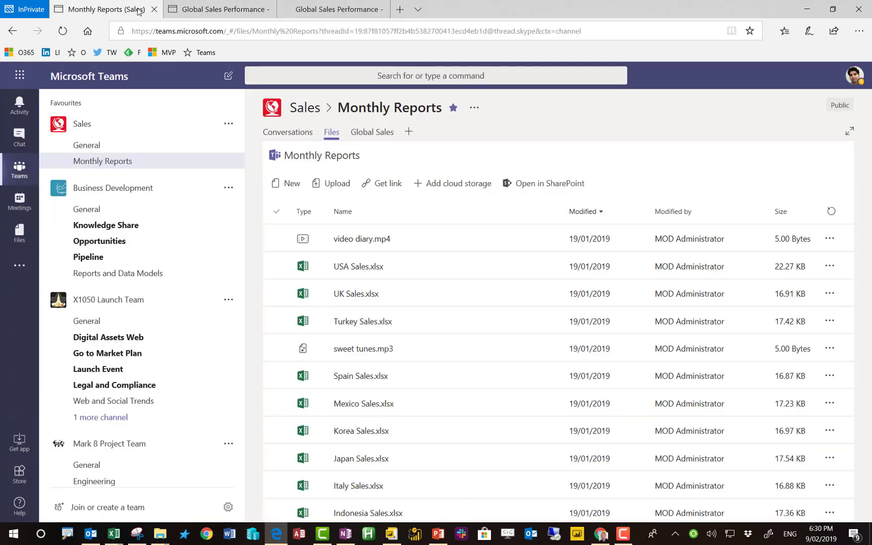
- View the Report Usage Metrics report (13 views) in the Reports and Data Models channel's Report Usages tab
click(363, 134)
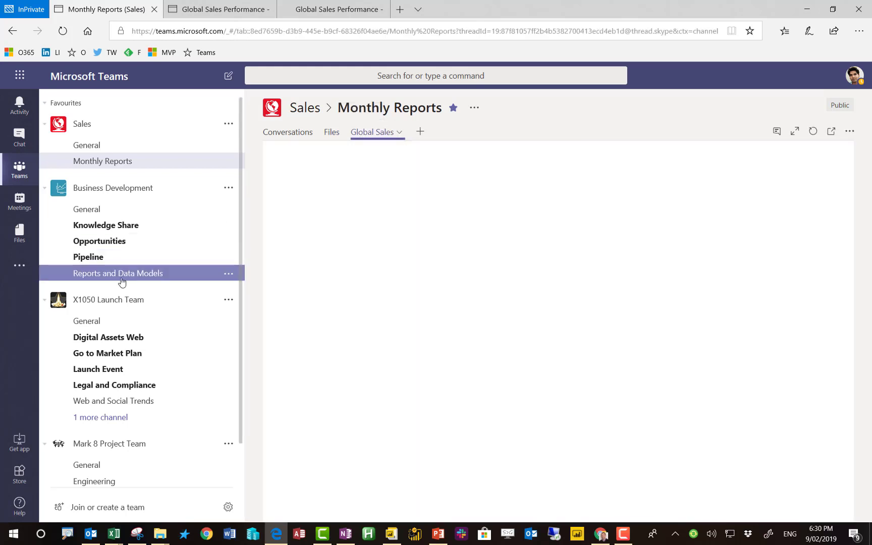
click(122, 277)
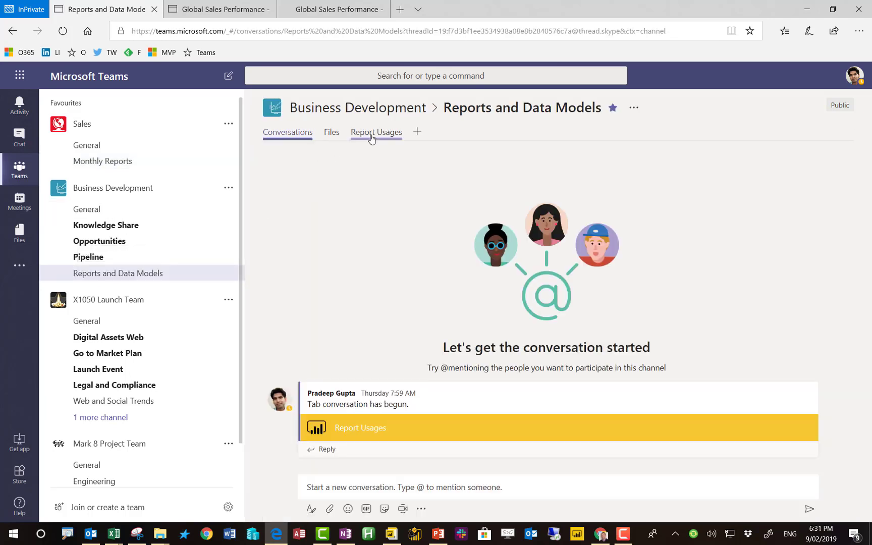
click(372, 136)
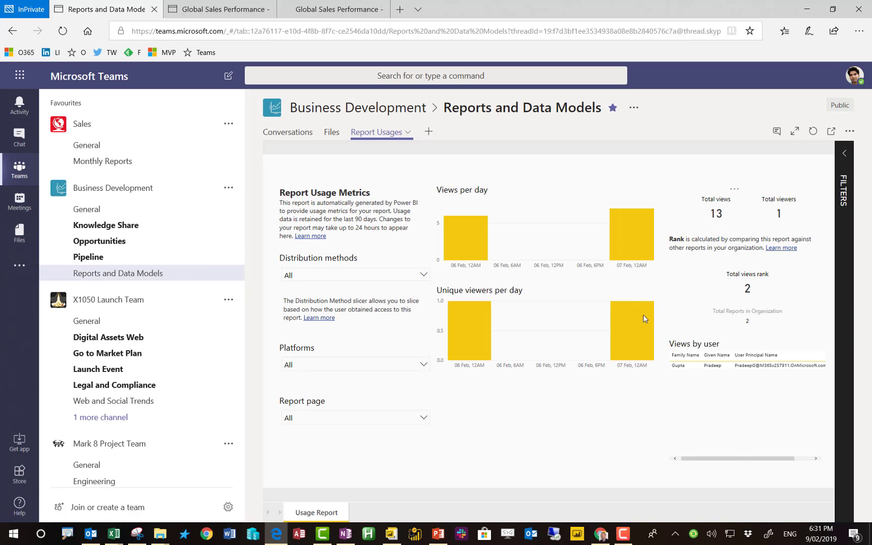
click(419, 418)
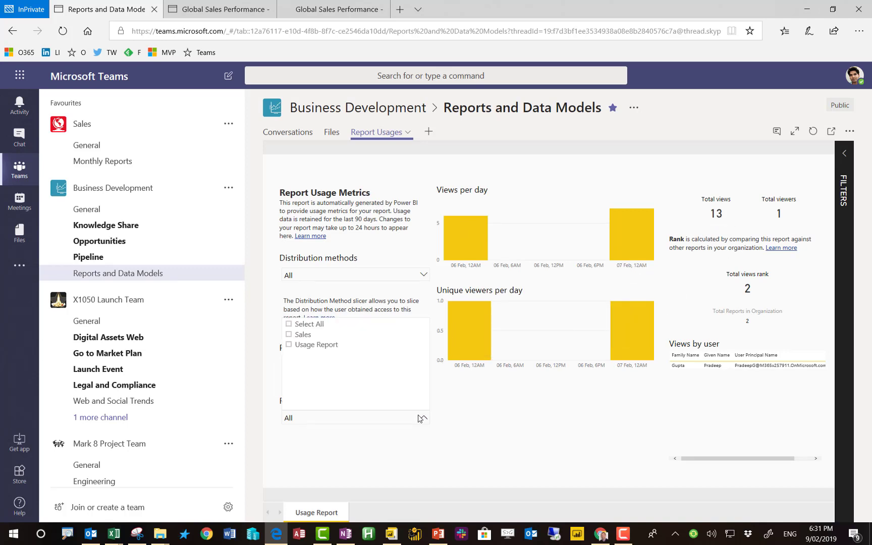
click(419, 418)
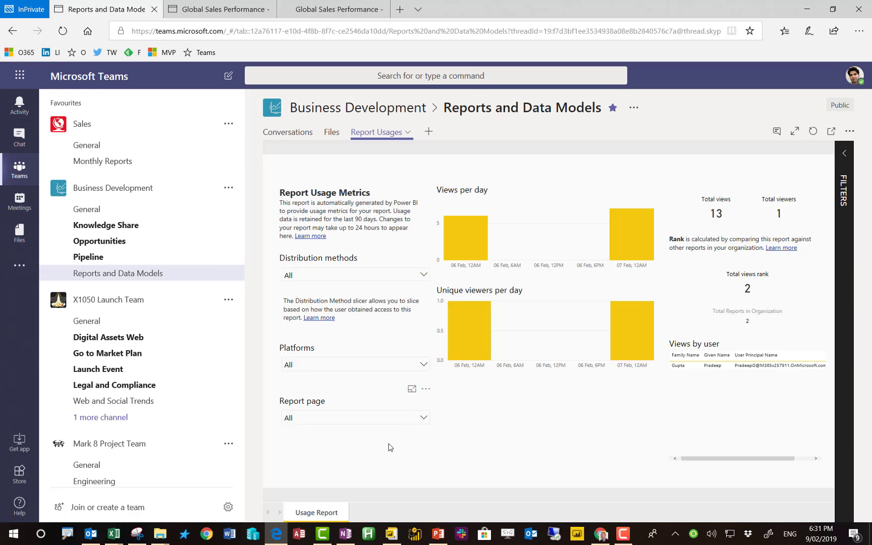
- Bring the PowerPoint presentation back to the front
click(439, 534)
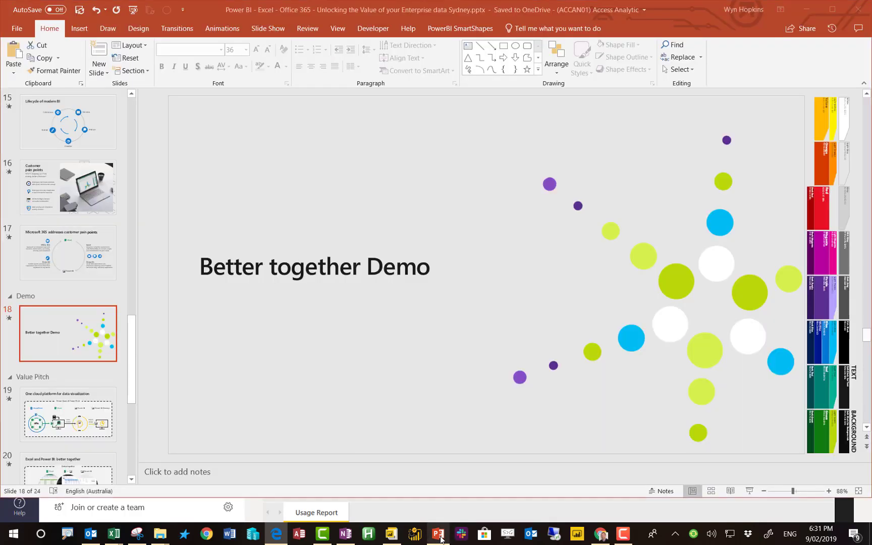